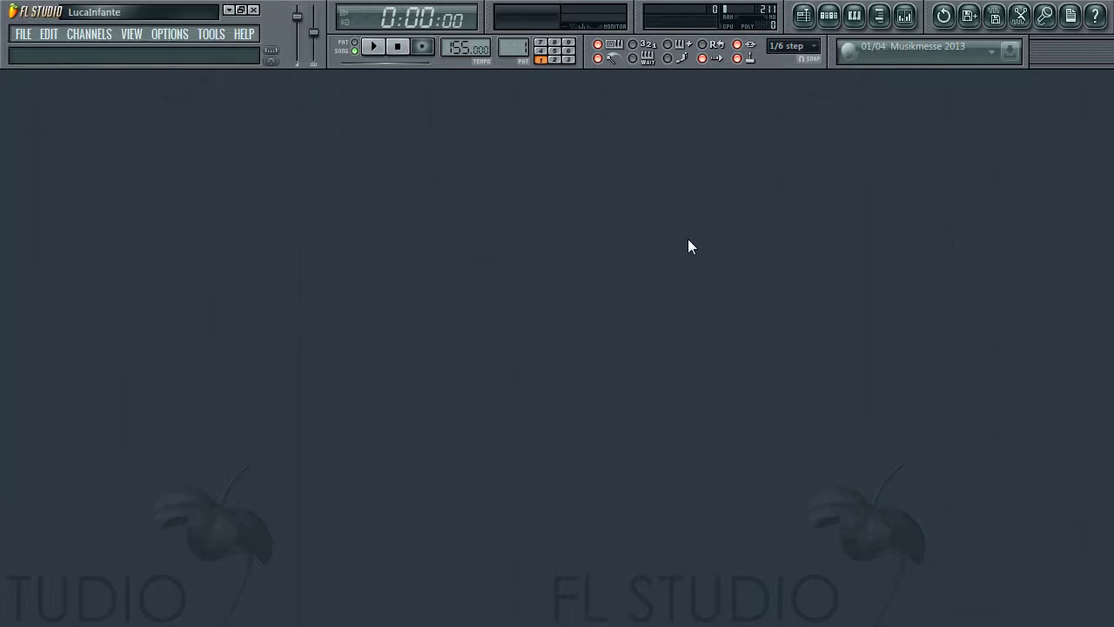
Open the Playlist window for Pattern 1 from the toolbar
{"action": "left_click", "coordinate": [803, 16]}
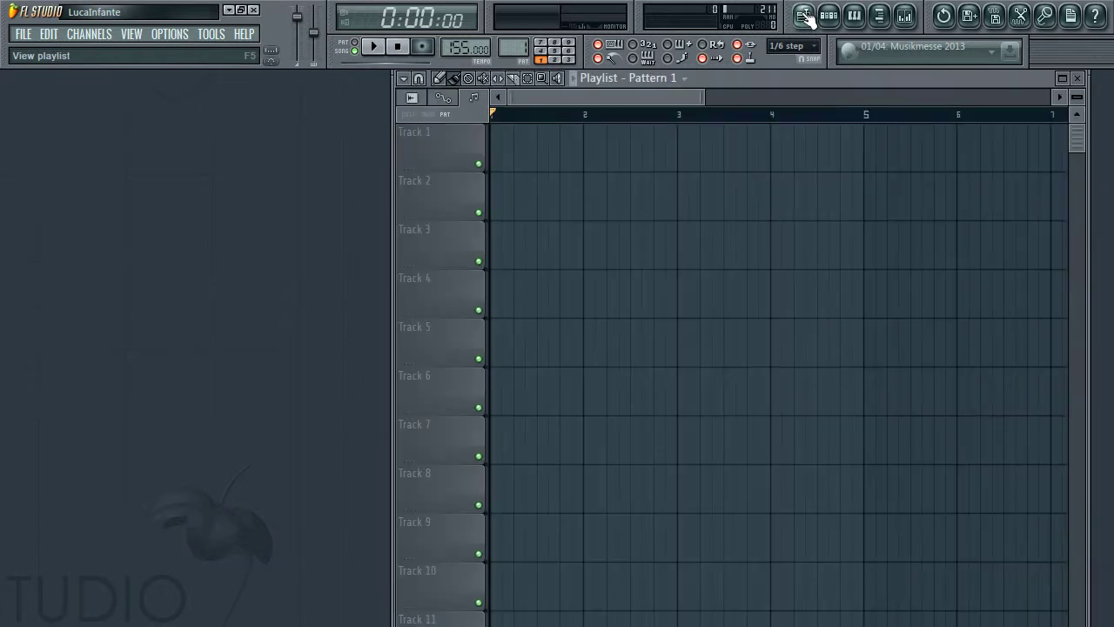
Move the Playlist window left, widen it to the screen edge, and stretch the scrollbar to zoom out
{"action": "left_click_drag", "start_coordinate": [798, 79], "coordinate": [391, 85]}
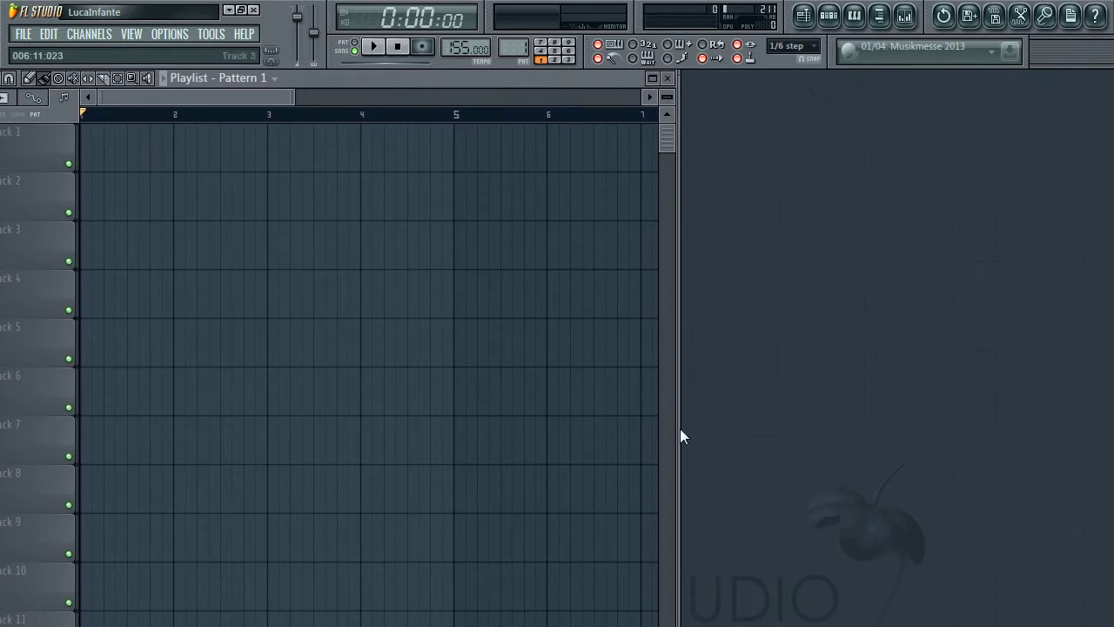
{"action": "left_click_drag", "start_coordinate": [680, 428], "coordinate": [1113, 428]}
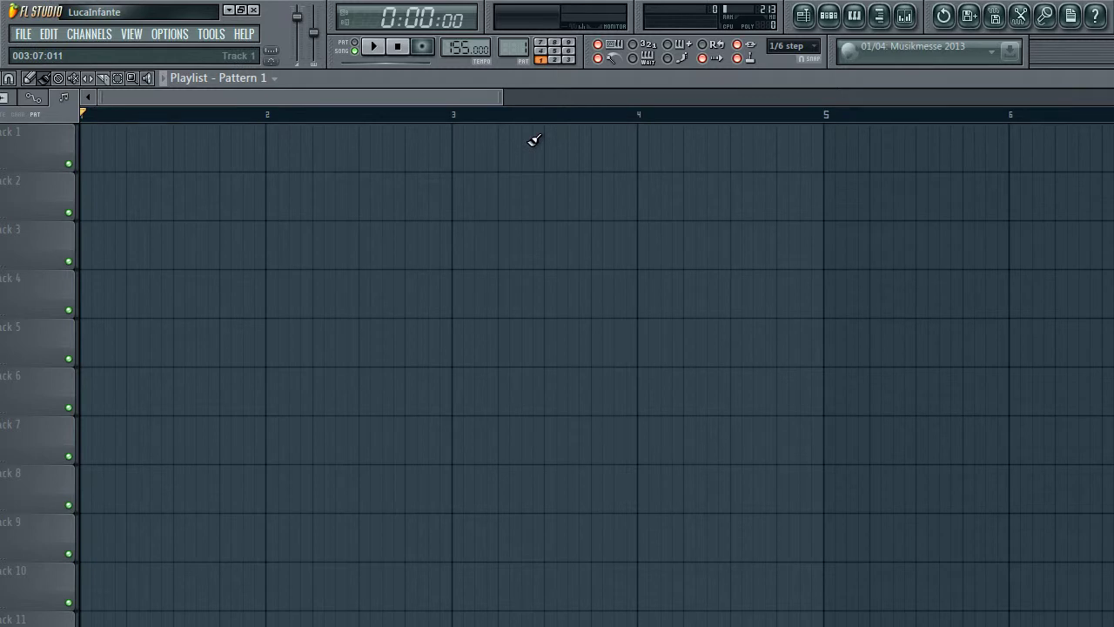
{"action": "left_click_drag", "start_coordinate": [502, 97], "coordinate": [799, 96]}
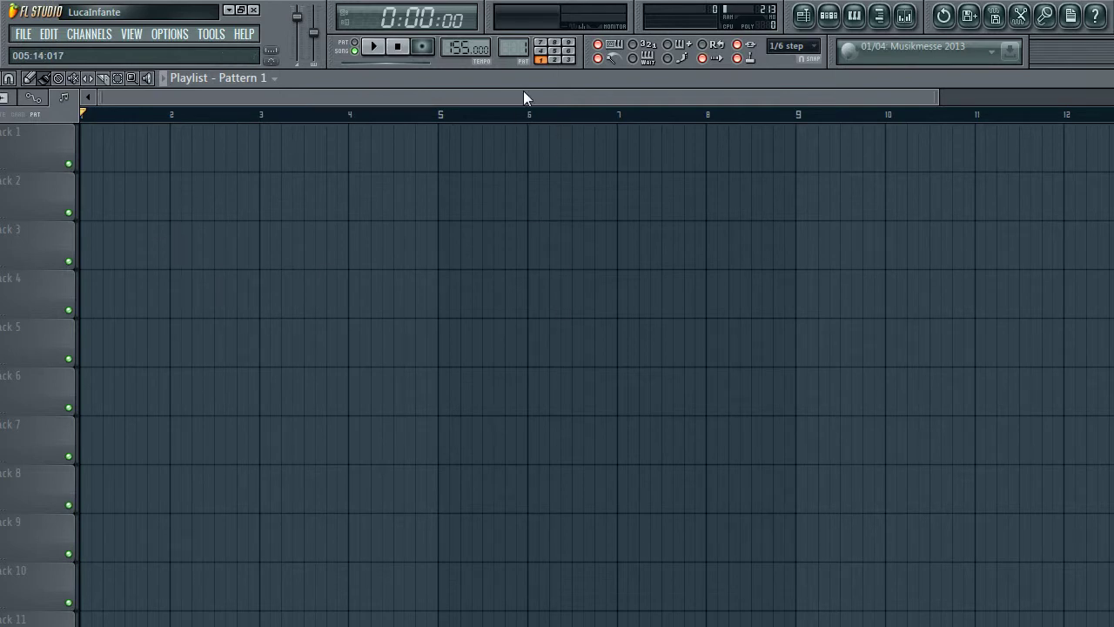
Zoom the Playlist out to show bars 1–16 and snap the whole window into view
{"action": "scroll", "coordinate": [523, 91], "scroll_direction": "down", "scroll_amount": 1}
{"action": "scroll", "coordinate": [523, 91], "scroll_direction": "down", "scroll_amount": 2}
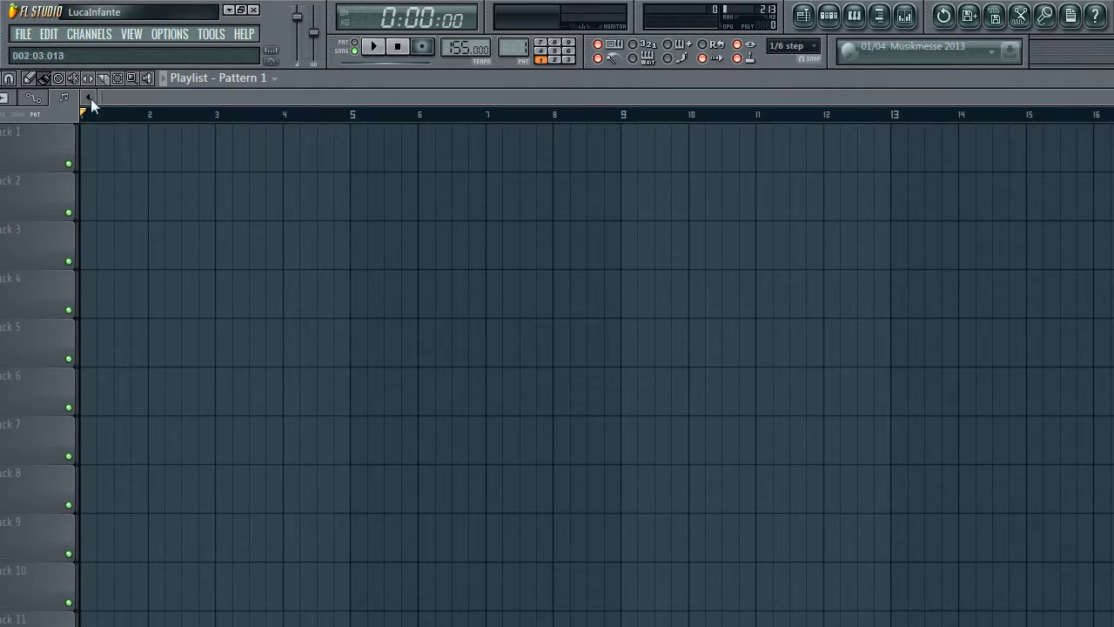
{"action": "double_click", "coordinate": [353, 77]}
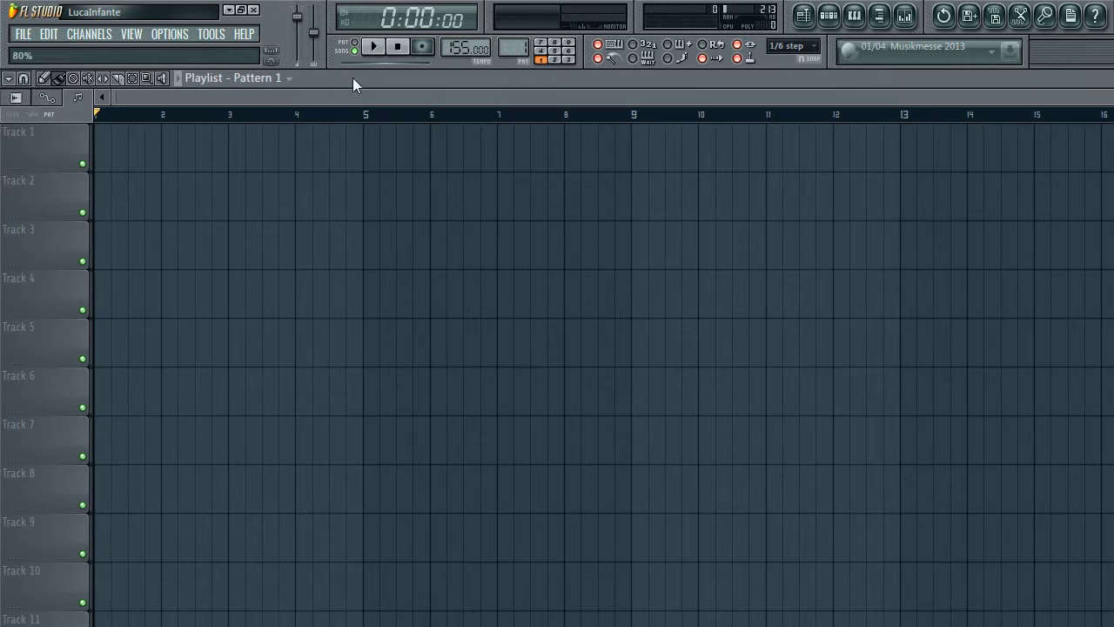
Choose a Playlist snap value and place a Pattern 1 clip at bar 1 of Track 1
{"action": "left_click", "coordinate": [25, 80]}
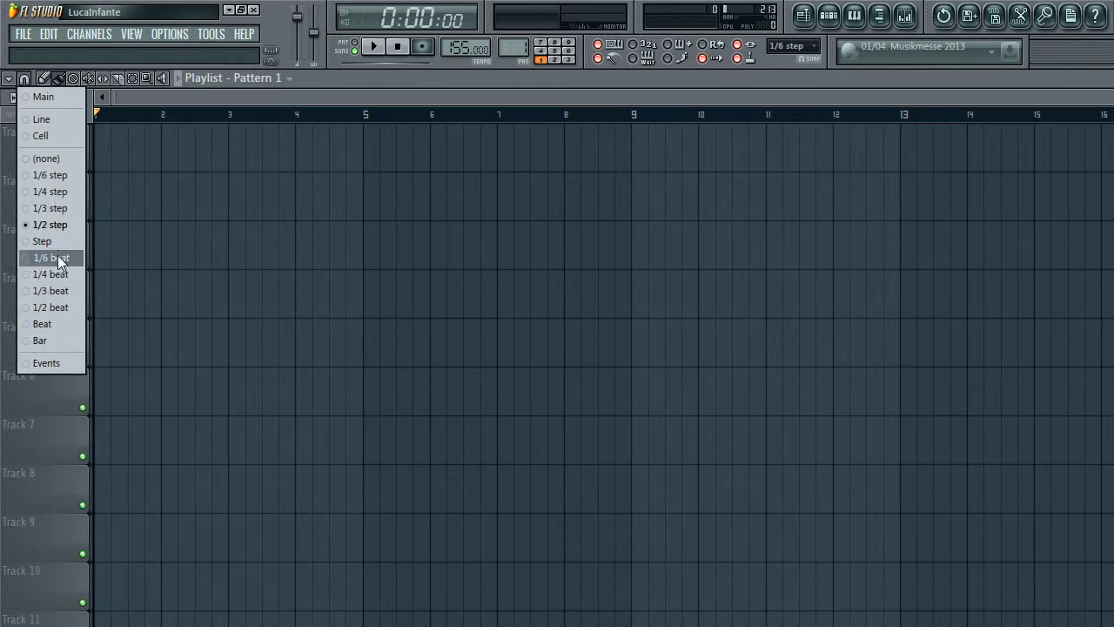
{"action": "left_click", "coordinate": [50, 322]}
{"action": "left_click", "coordinate": [232, 155]}
{"action": "left_click_drag", "start_coordinate": [251, 157], "coordinate": [15, 145]}
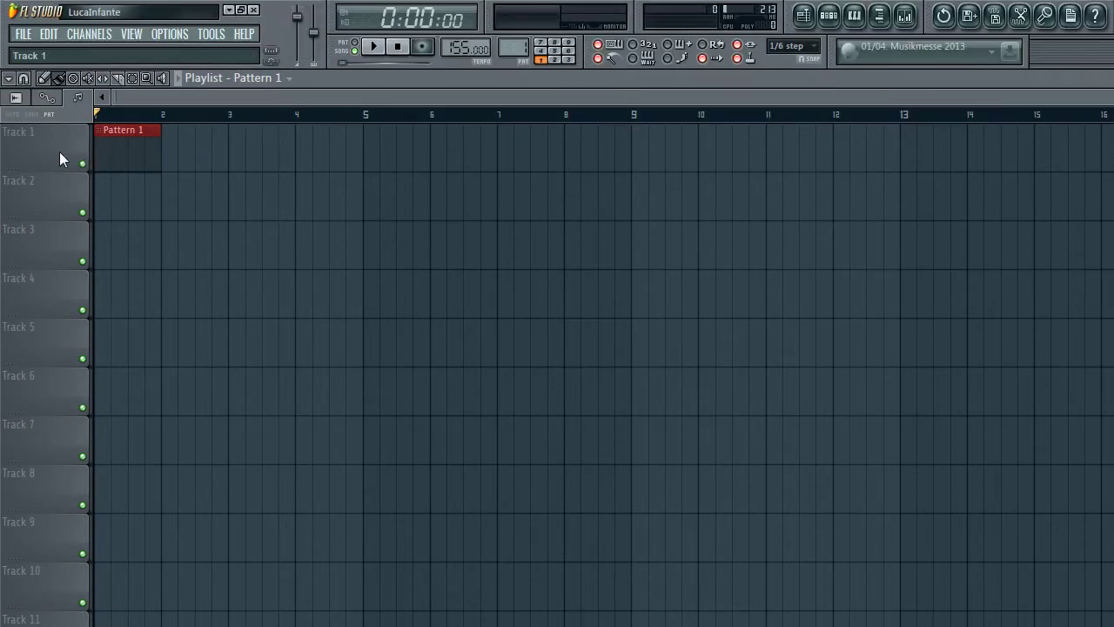
Rename Pattern 1 to Kick
{"action": "right_click", "coordinate": [60, 152]}
{"action": "left_click", "coordinate": [15, 146]}
{"action": "type", "text": "Kick"}
{"action": "key", "text": "Return"}
Make the top track rows thinner by dragging the track header edge
{"action": "left_click_drag", "start_coordinate": [5, 137], "coordinate": [17, 141]}
{"action": "right_click", "coordinate": [45, 164]}
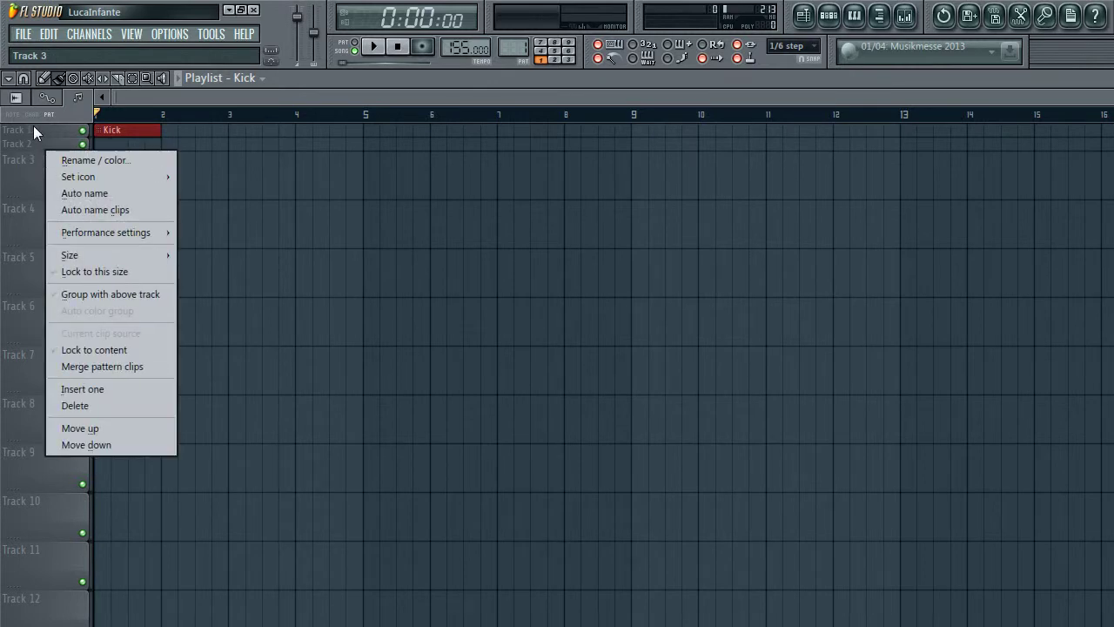
{"action": "left_click", "coordinate": [36, 129]}
Rename Track 1 to Kick
{"action": "right_click", "coordinate": [25, 133]}
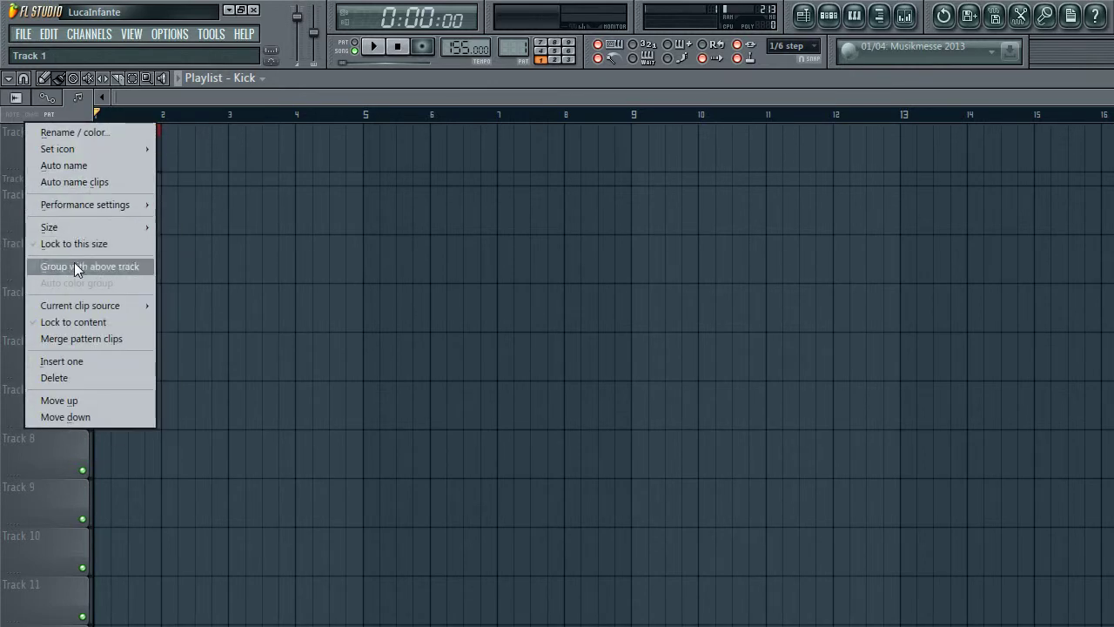
{"action": "left_click", "coordinate": [79, 130]}
{"action": "type", "text": "Kick"}
{"action": "key", "text": "Return"}
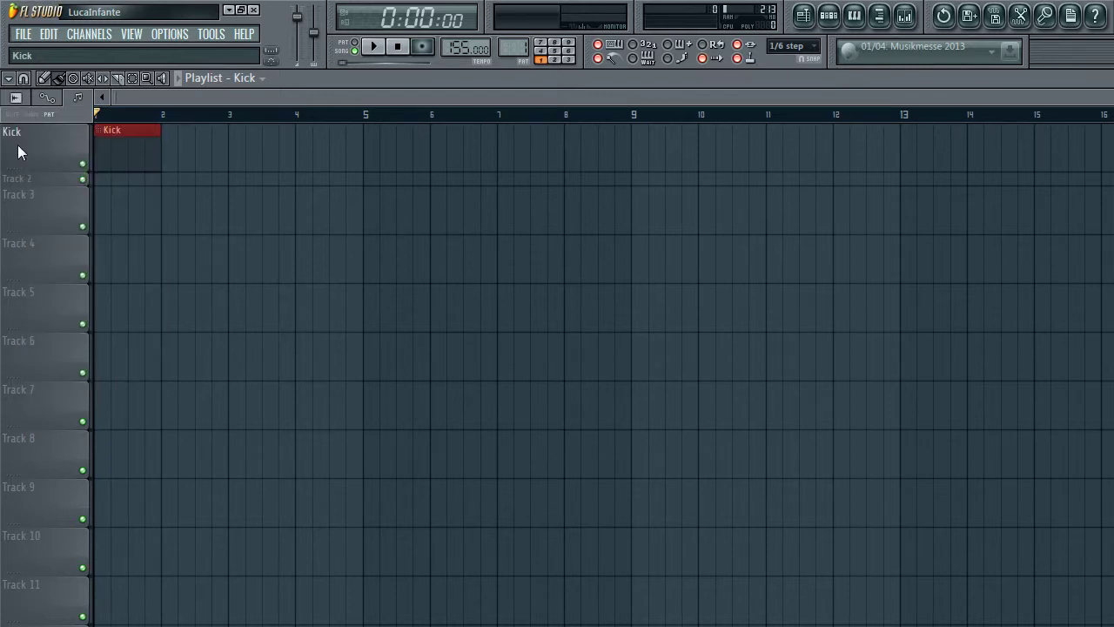
Bring up the Kick track's Rename / color settings, keeping the name Kick
{"action": "right_click", "coordinate": [44, 145]}
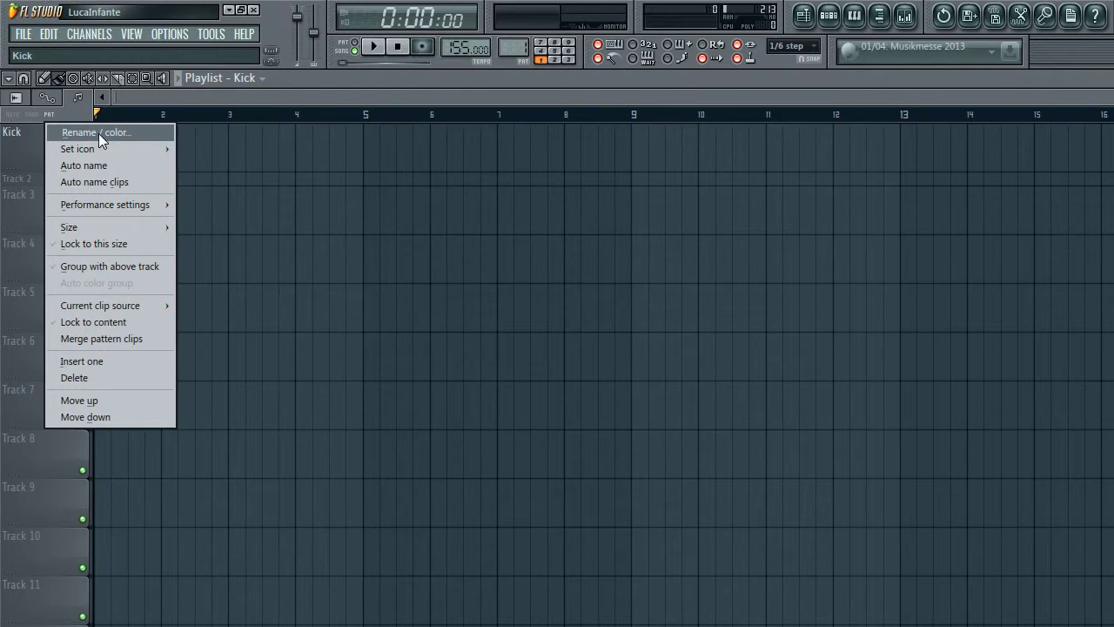
{"action": "left_click", "coordinate": [98, 133]}
{"action": "key", "text": "Return"}
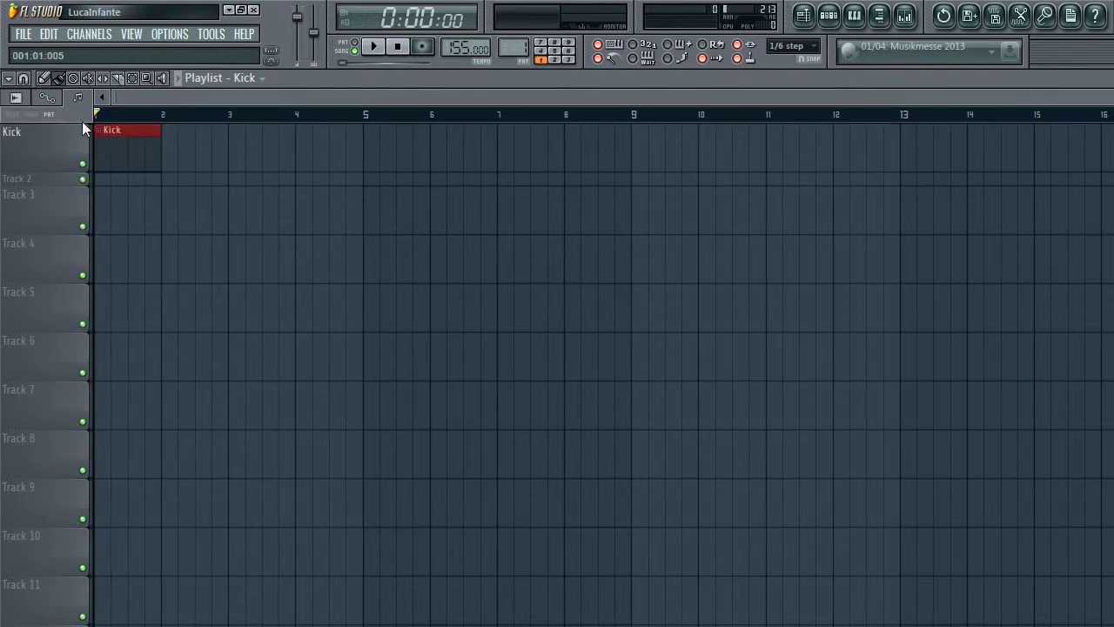
{"action": "right_click", "coordinate": [68, 126]}
{"action": "left_click", "coordinate": [108, 133]}
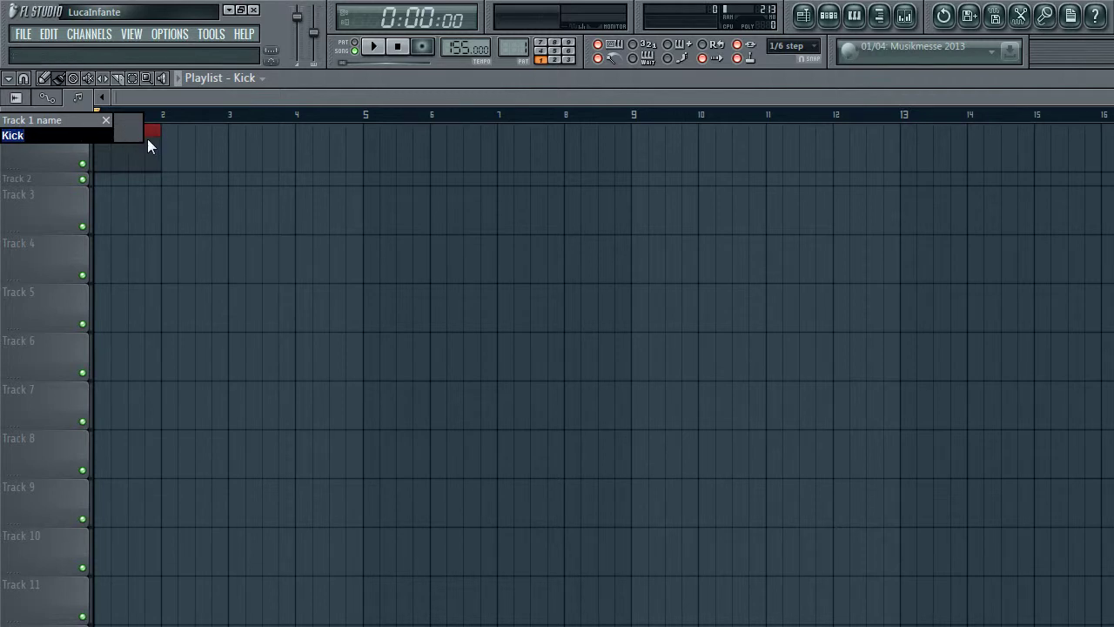
Colour the Kick track bright green after trying red and purple swatches, then nudge its clip
{"action": "left_click", "coordinate": [135, 130]}
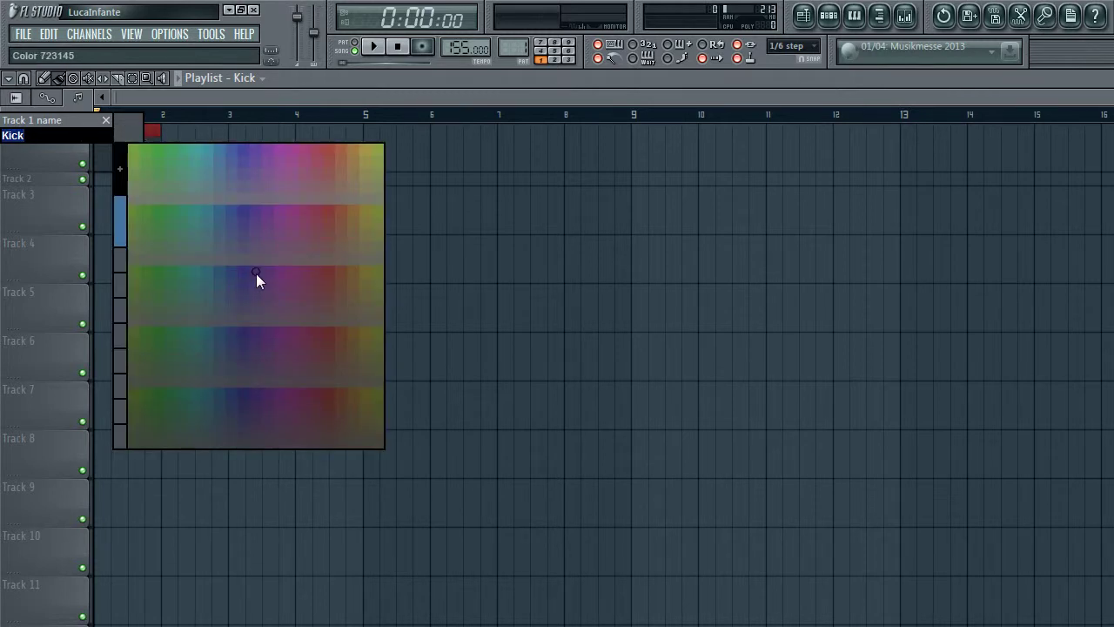
{"action": "left_click", "coordinate": [326, 214]}
{"action": "left_click", "coordinate": [128, 133]}
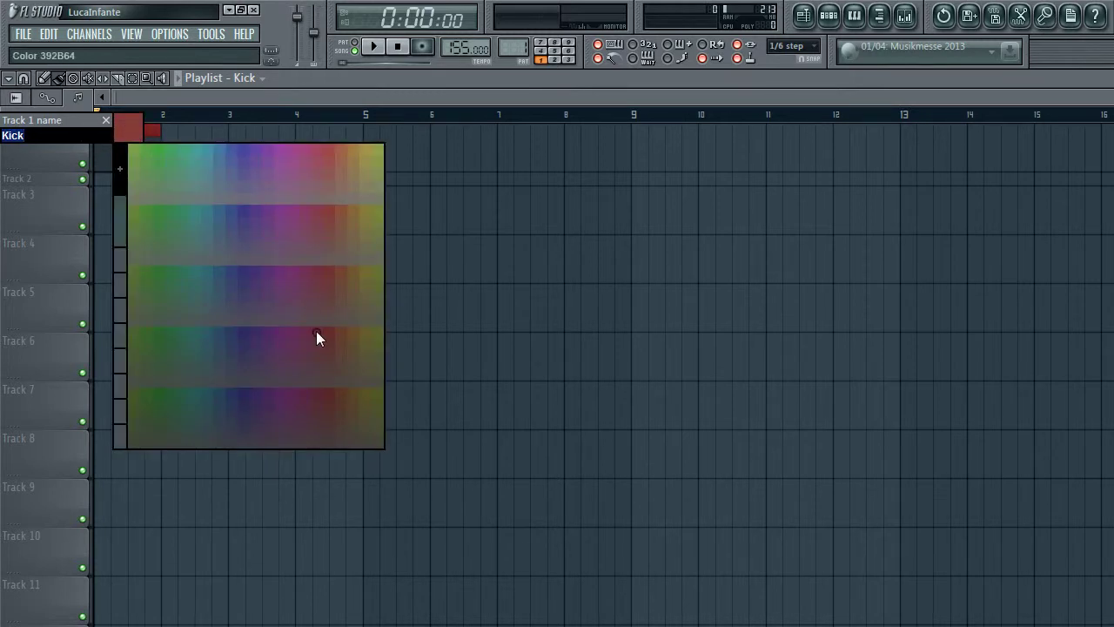
{"action": "left_click", "coordinate": [316, 336]}
{"action": "left_click", "coordinate": [144, 137]}
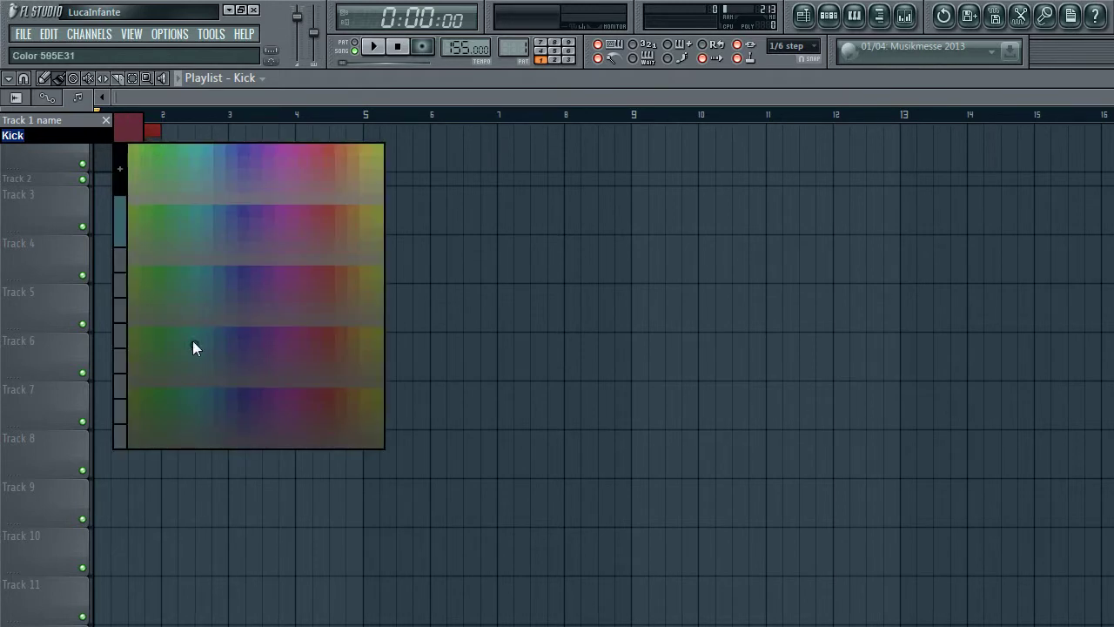
{"action": "left_click", "coordinate": [165, 295]}
{"action": "left_click", "coordinate": [133, 124]}
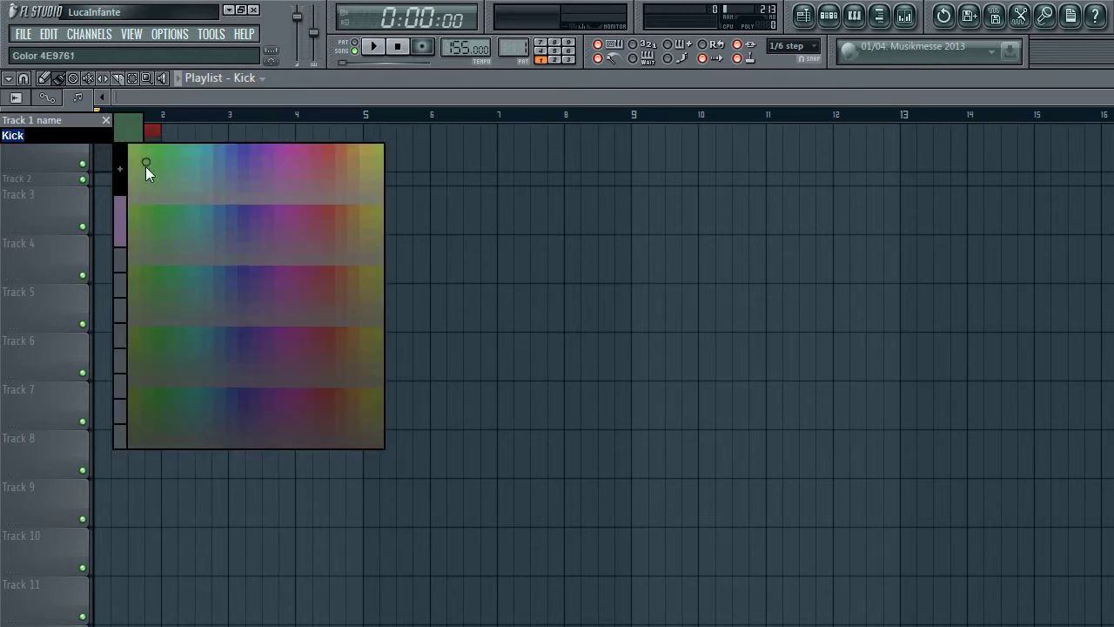
{"action": "left_click", "coordinate": [153, 149]}
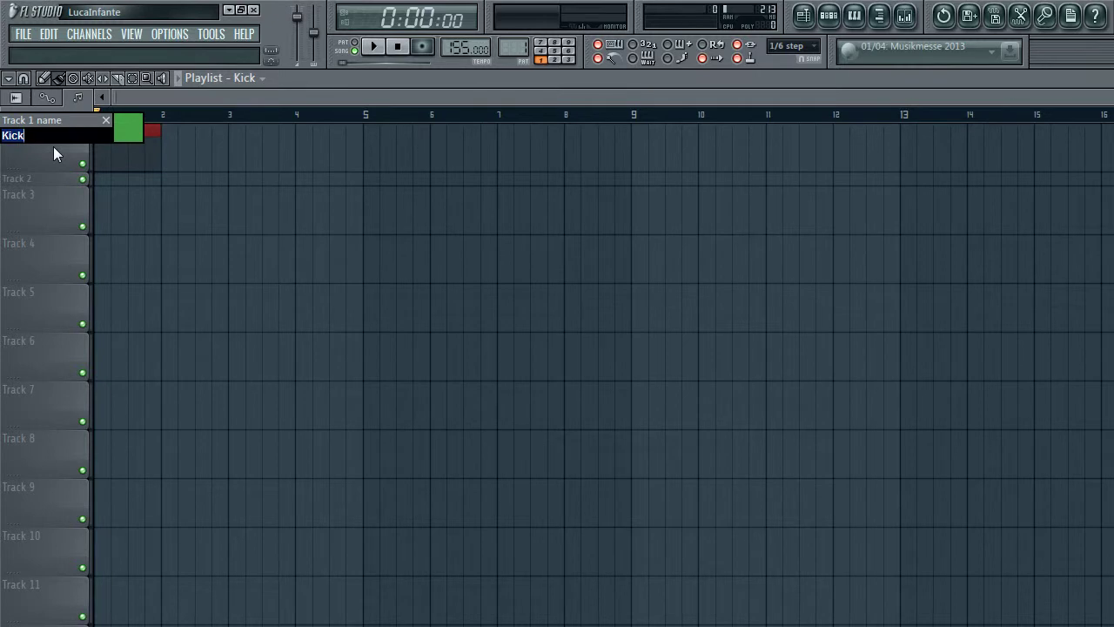
{"action": "key", "text": "Return"}
{"action": "left_click_drag", "start_coordinate": [115, 144], "coordinate": [82, 157]}
Browse the Kick track's options menu and close it without changes
{"action": "right_click", "coordinate": [60, 154]}
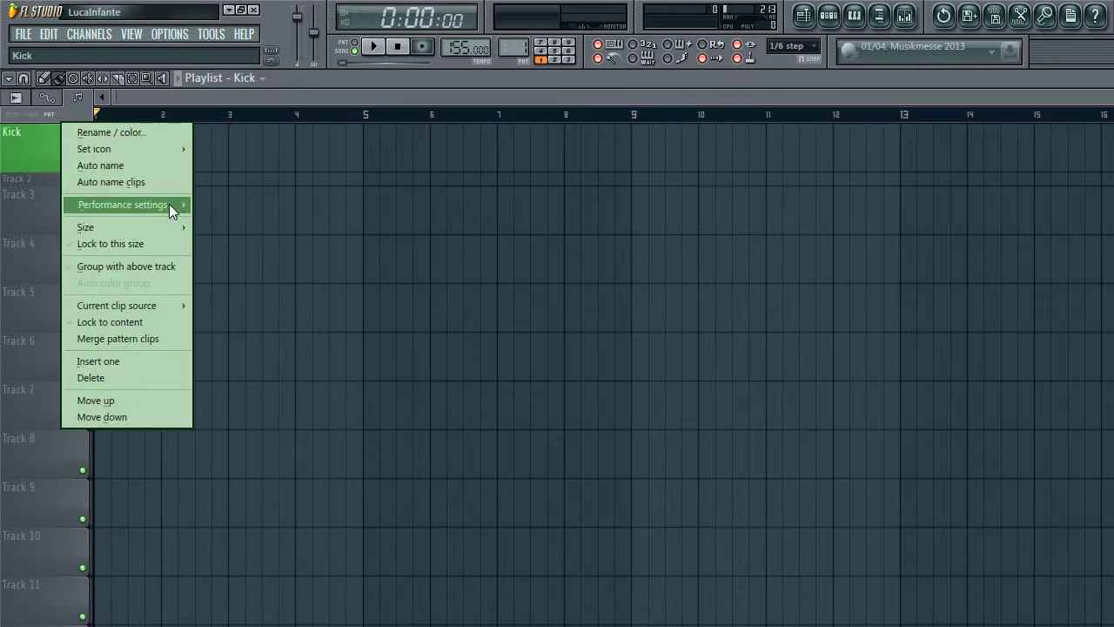
{"action": "mouse_move", "coordinate": [169, 204]}
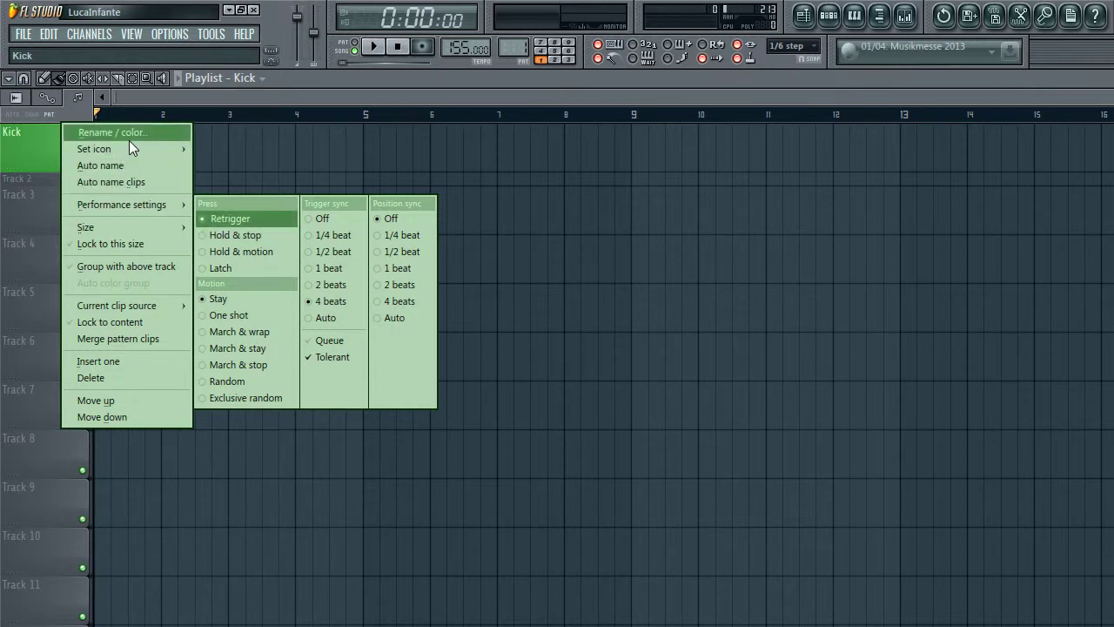
{"action": "mouse_move", "coordinate": [116, 199]}
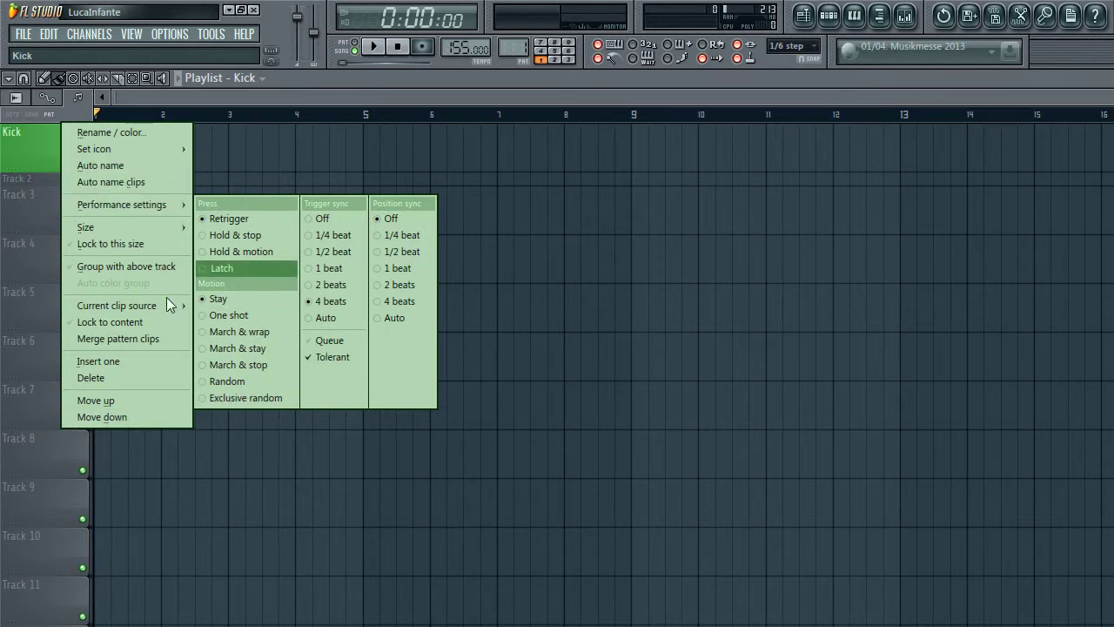
{"action": "mouse_move", "coordinate": [167, 304]}
{"action": "left_click", "coordinate": [37, 143]}
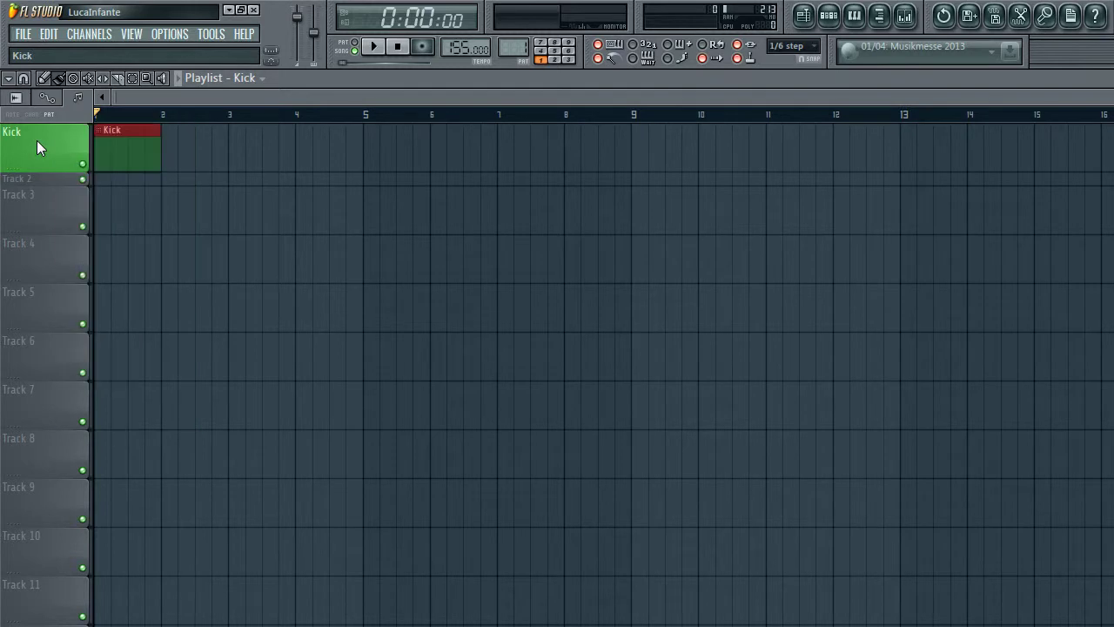
Give Track 2 the routing icon
{"action": "right_click", "coordinate": [50, 179]}
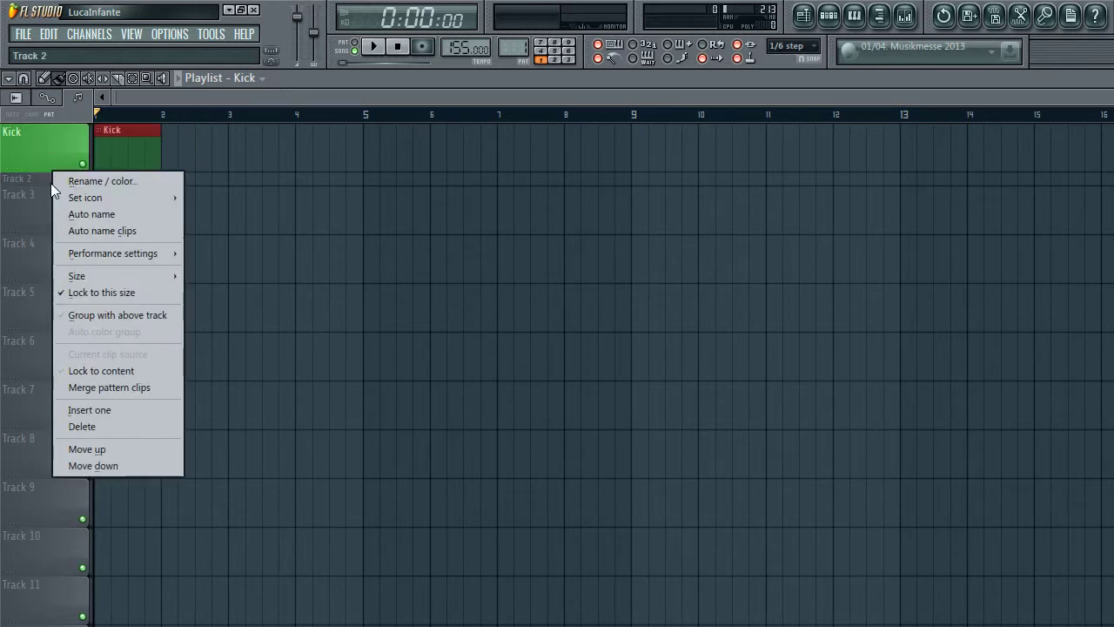
{"action": "left_click", "coordinate": [355, 237]}
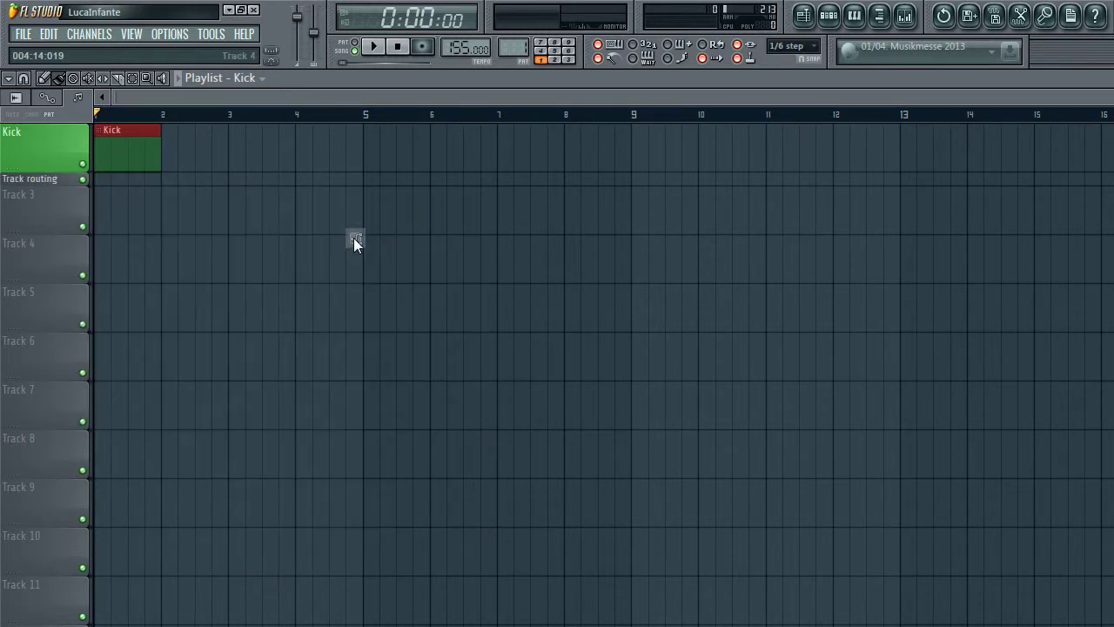
{"action": "right_click", "coordinate": [46, 152]}
Try several icons on the Kick track, including the electric guitar, then settle on a final one
{"action": "mouse_move", "coordinate": [148, 154]}
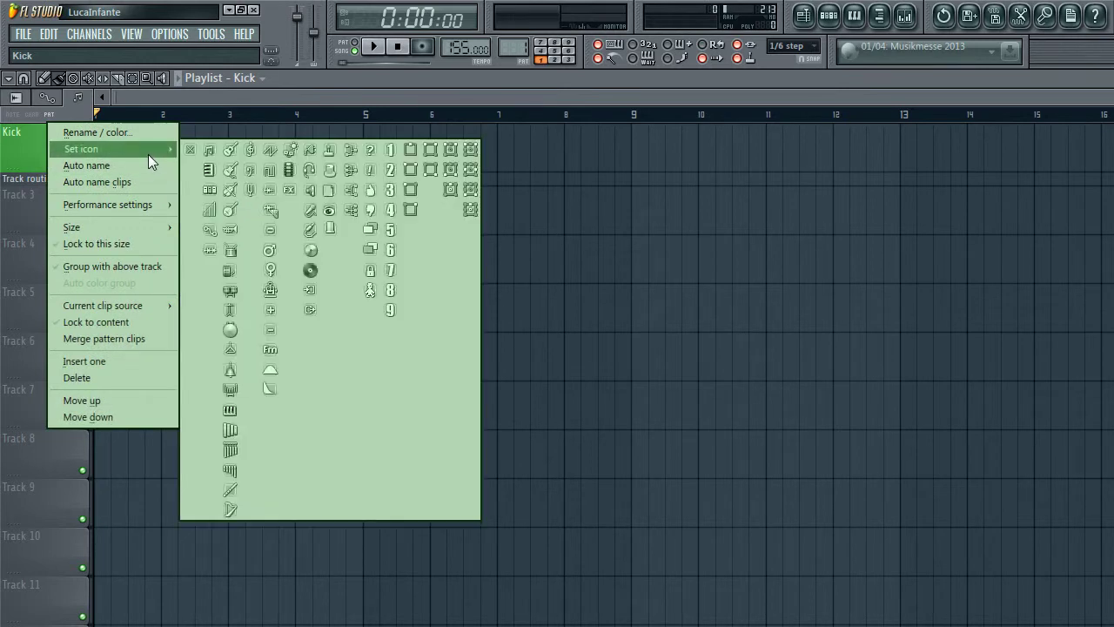
{"action": "left_click", "coordinate": [425, 166]}
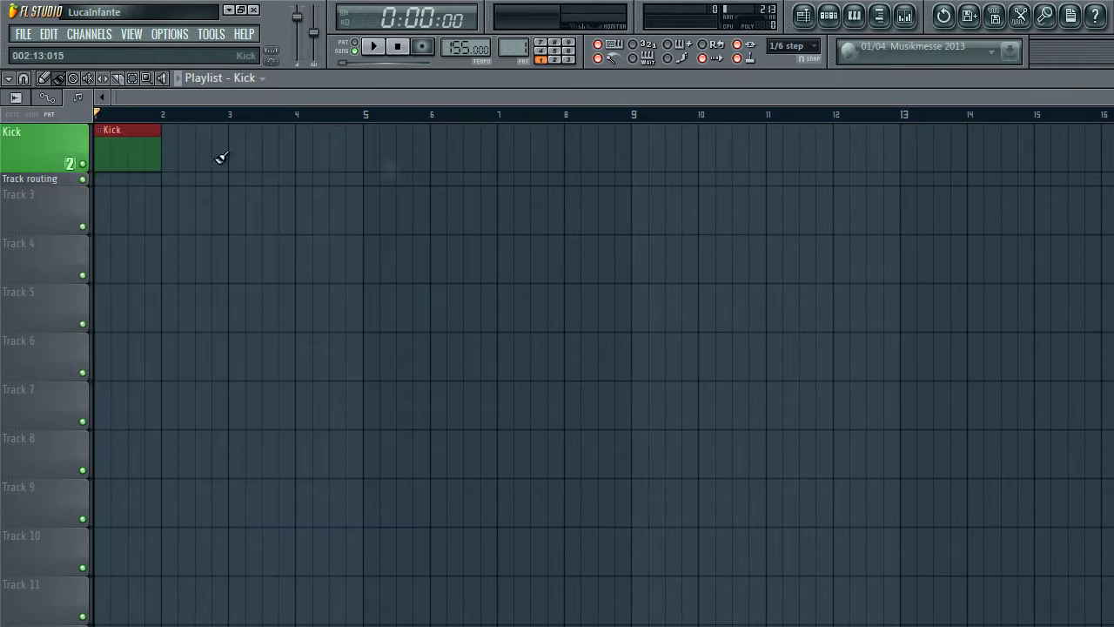
{"action": "right_click", "coordinate": [35, 139]}
{"action": "mouse_move", "coordinate": [120, 152]}
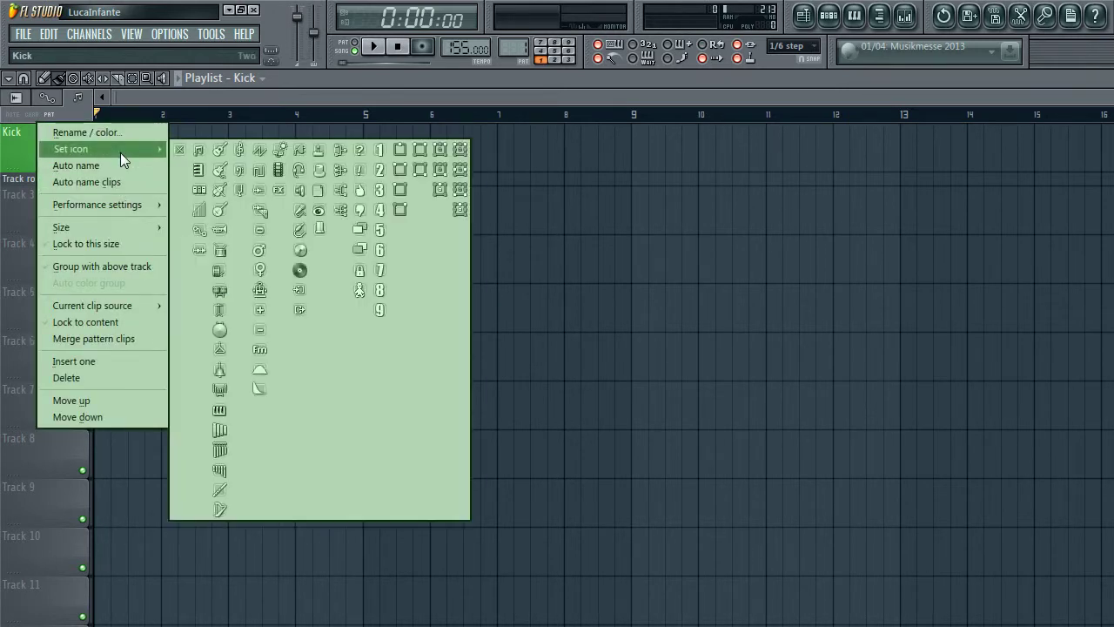
{"action": "left_click", "coordinate": [223, 165]}
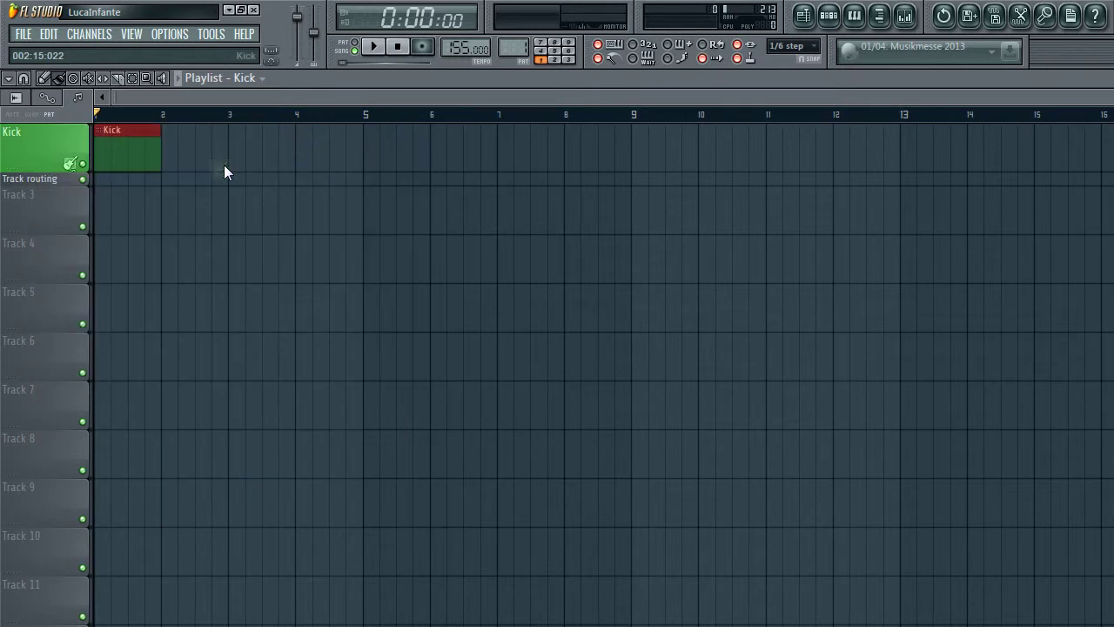
{"action": "left_click", "coordinate": [80, 169]}
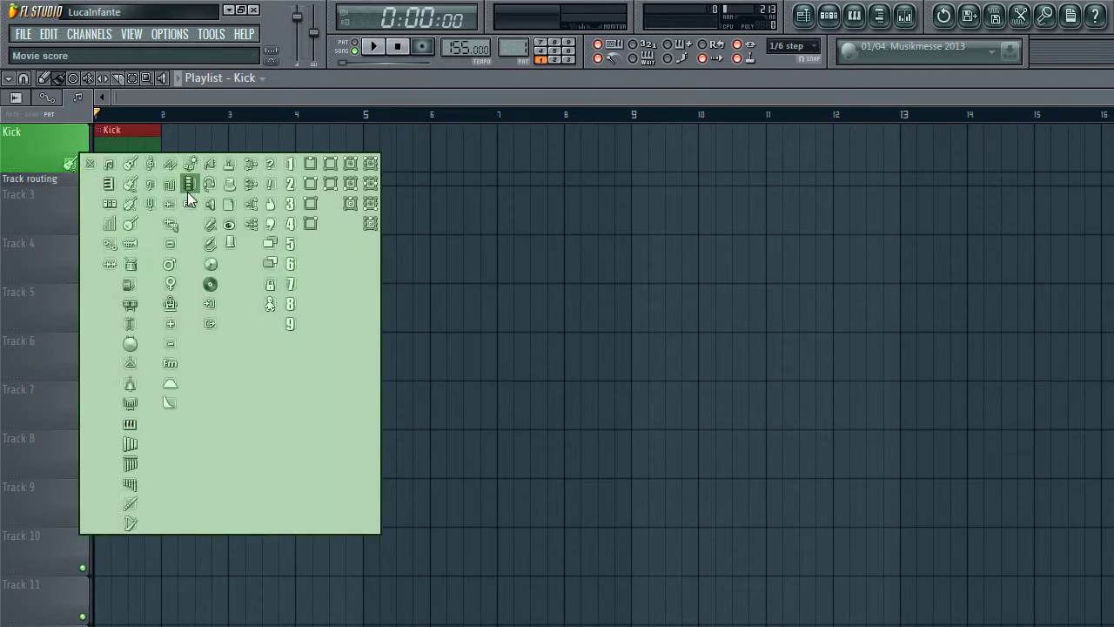
{"action": "left_click", "coordinate": [233, 182]}
{"action": "right_click", "coordinate": [64, 142]}
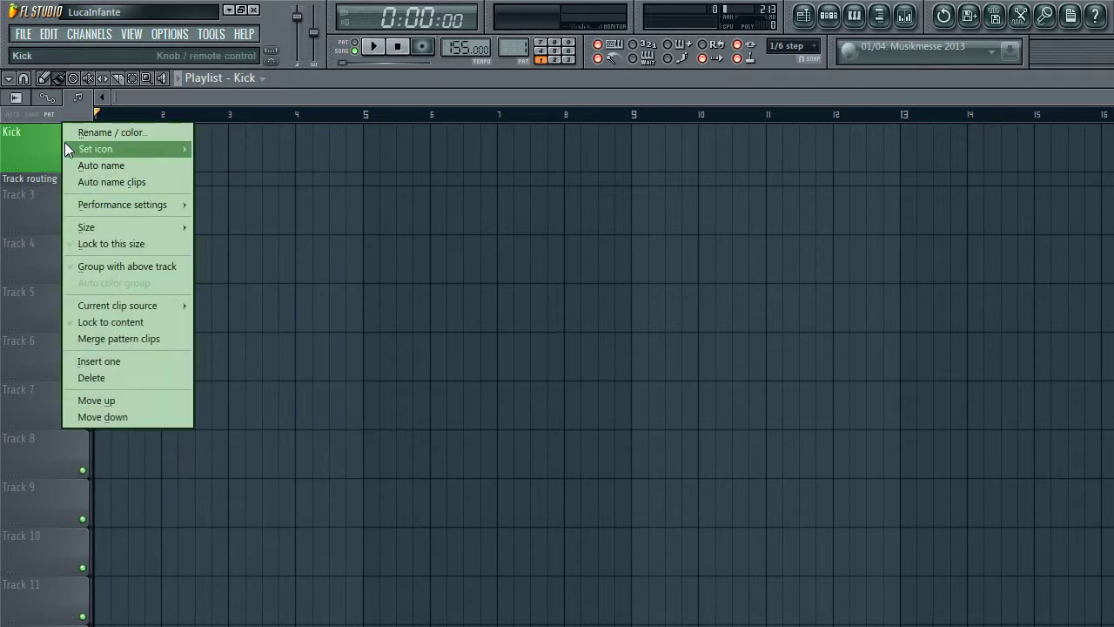
{"action": "left_click", "coordinate": [50, 141]}
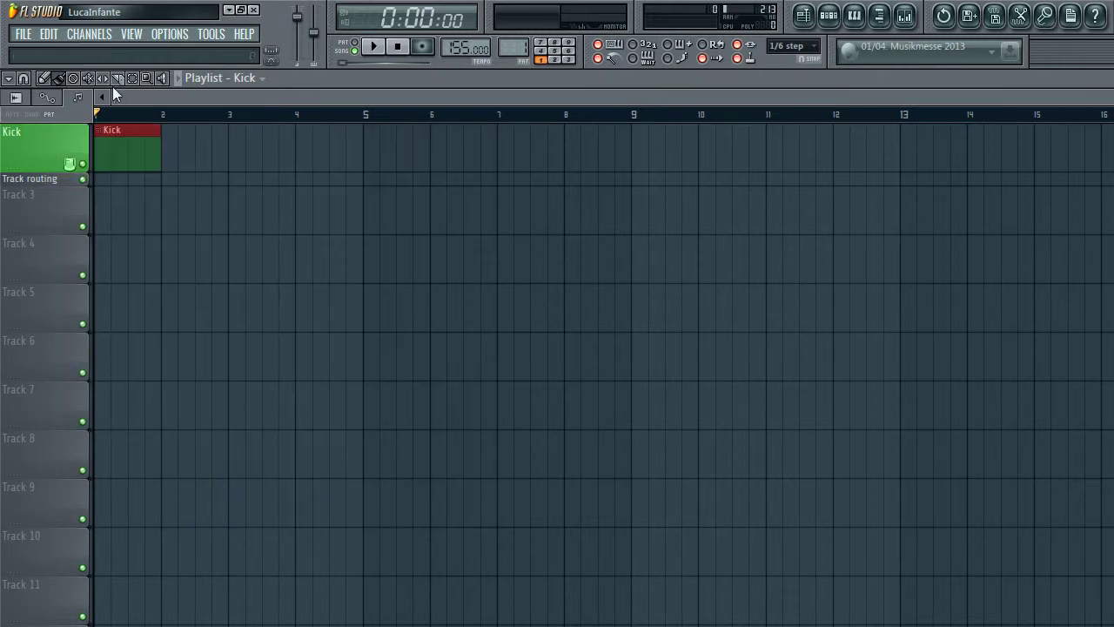
Play the song from the Kick clip, then zoom into bars 1–4 to make the Kick lane taller
{"action": "left_click", "coordinate": [165, 81]}
{"action": "left_click_drag", "start_coordinate": [132, 151], "coordinate": [121, 150]}
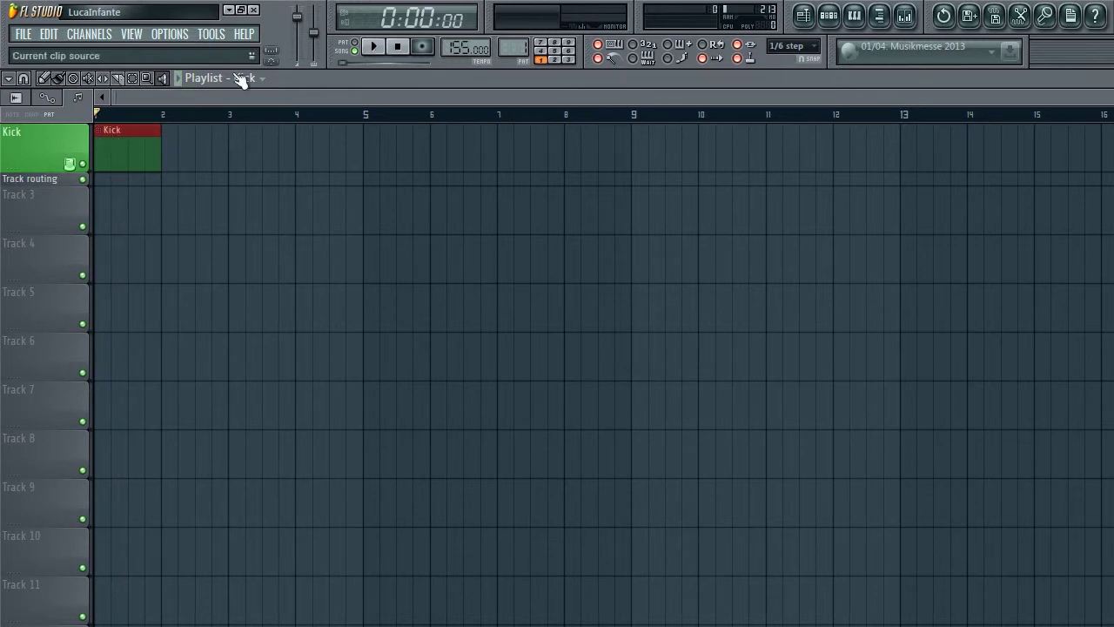
{"action": "left_click", "coordinate": [145, 79]}
{"action": "left_click_drag", "start_coordinate": [355, 376], "coordinate": [261, 204]}
{"action": "left_click_drag", "start_coordinate": [423, 201], "coordinate": [87, 249]}
{"action": "left_click_drag", "start_coordinate": [466, 242], "coordinate": [30, 291]}
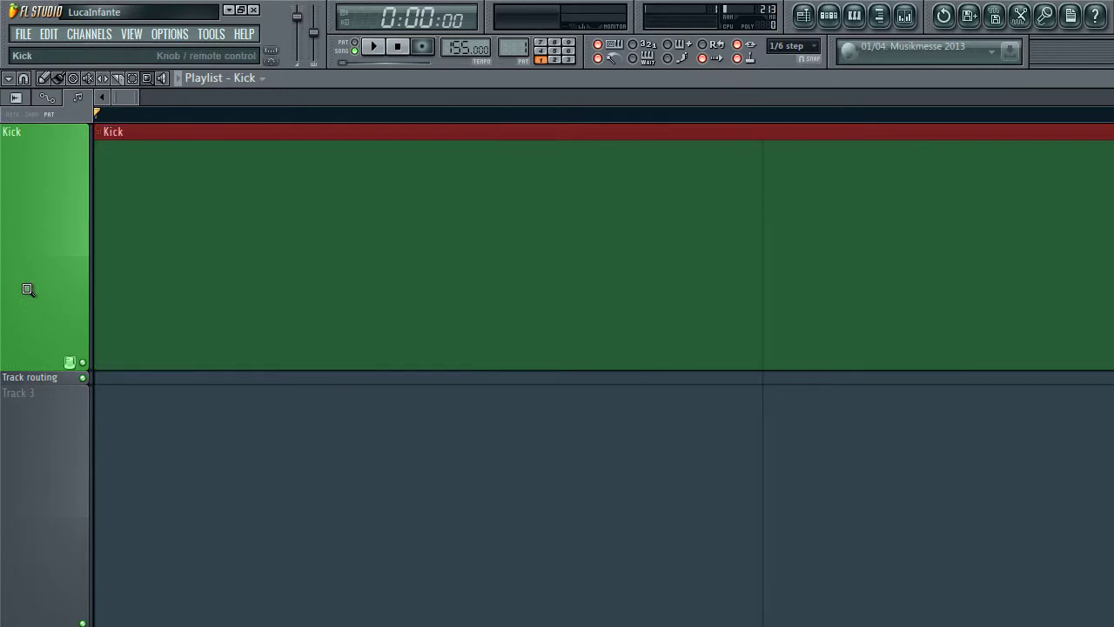
{"action": "left_click_drag", "start_coordinate": [769, 233], "coordinate": [5, 289]}
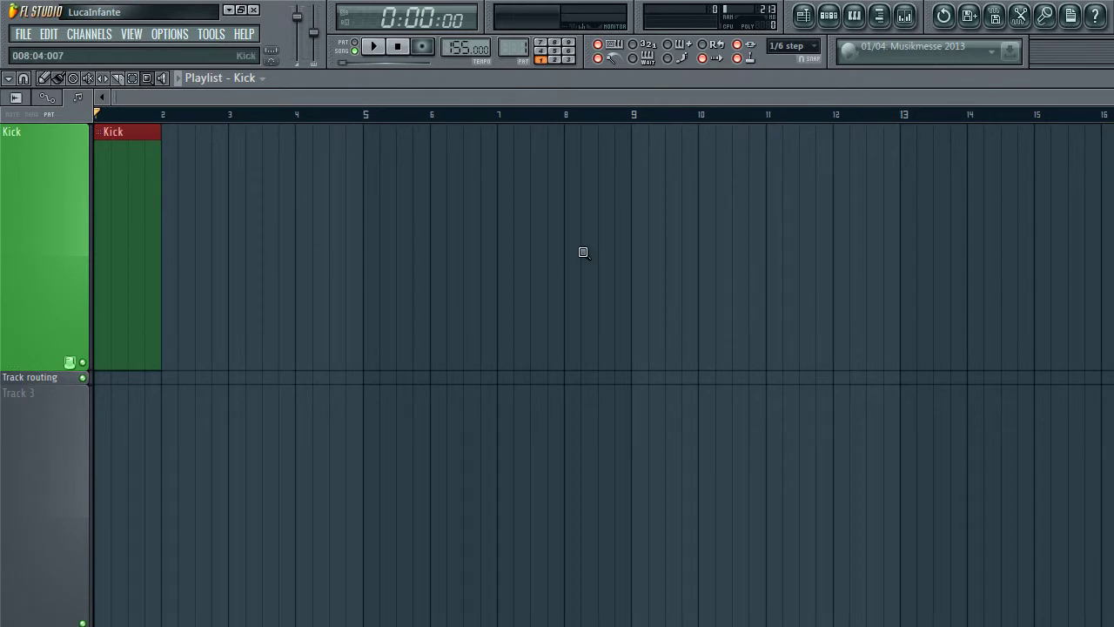
Slice the Kick clip into two halves with the Slice tool
{"action": "left_click", "coordinate": [129, 78]}
{"action": "left_click_drag", "start_coordinate": [177, 230], "coordinate": [160, 152]}
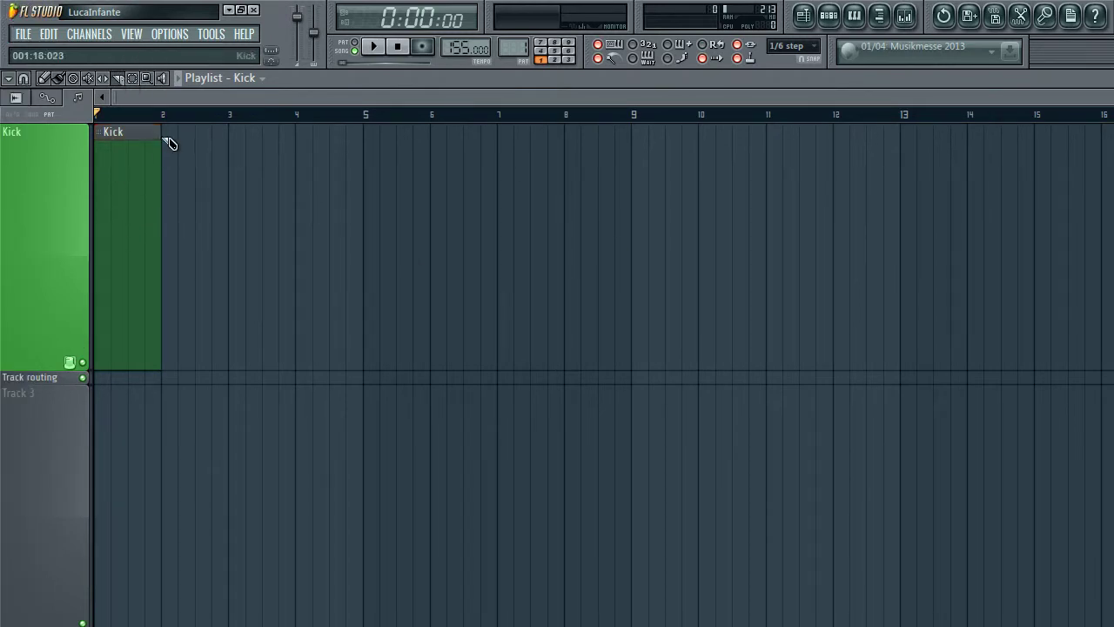
{"action": "left_click_drag", "start_coordinate": [134, 400], "coordinate": [131, 78]}
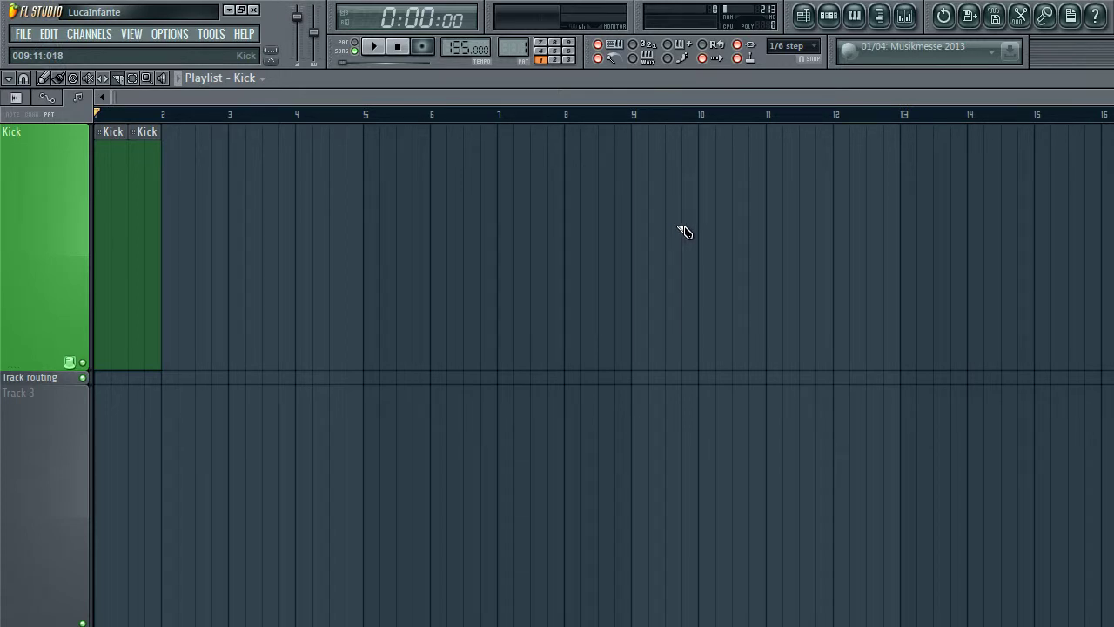
{"action": "left_click_drag", "start_coordinate": [631, 209], "coordinate": [653, 520]}
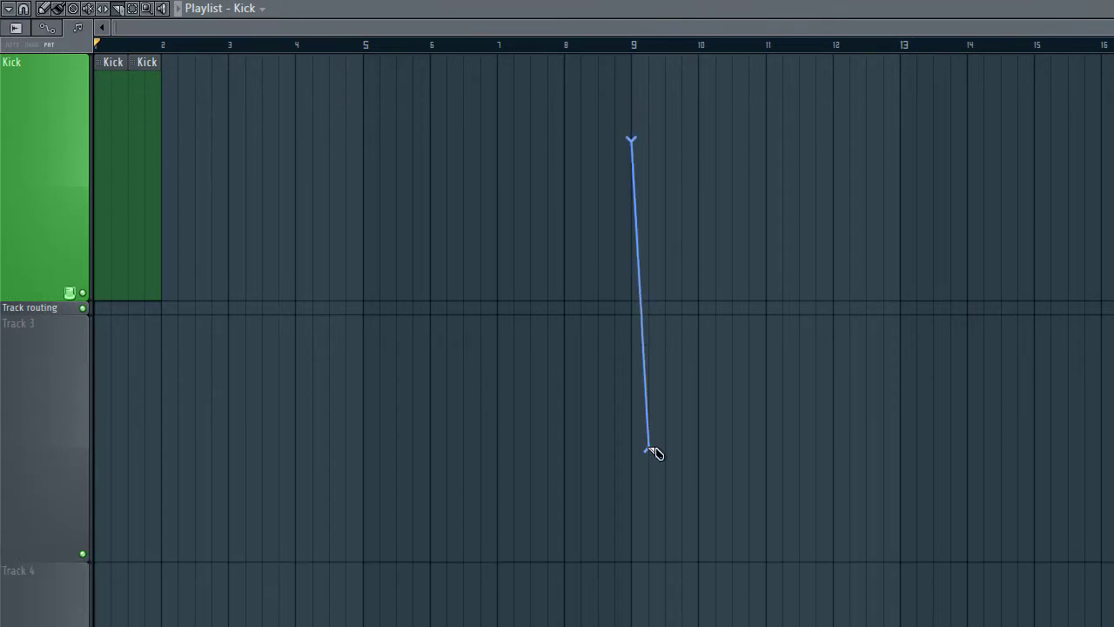
{"action": "left_click_drag", "start_coordinate": [654, 453], "coordinate": [630, 440]}
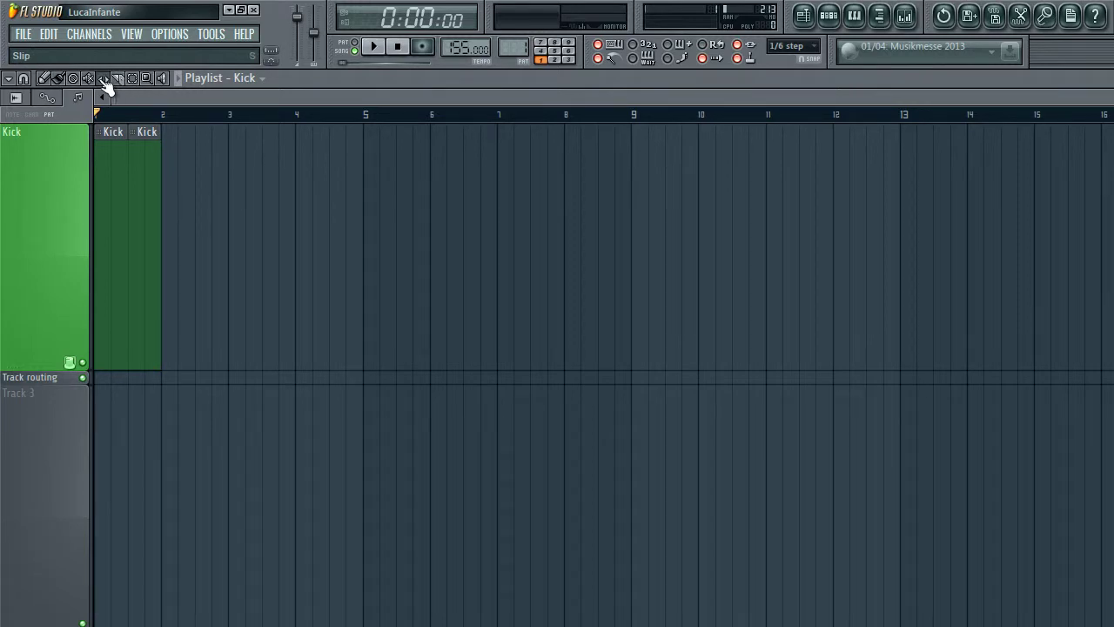
Paint repeated Kick clips along the Kick track out past bar 24
{"action": "left_click", "coordinate": [103, 79]}
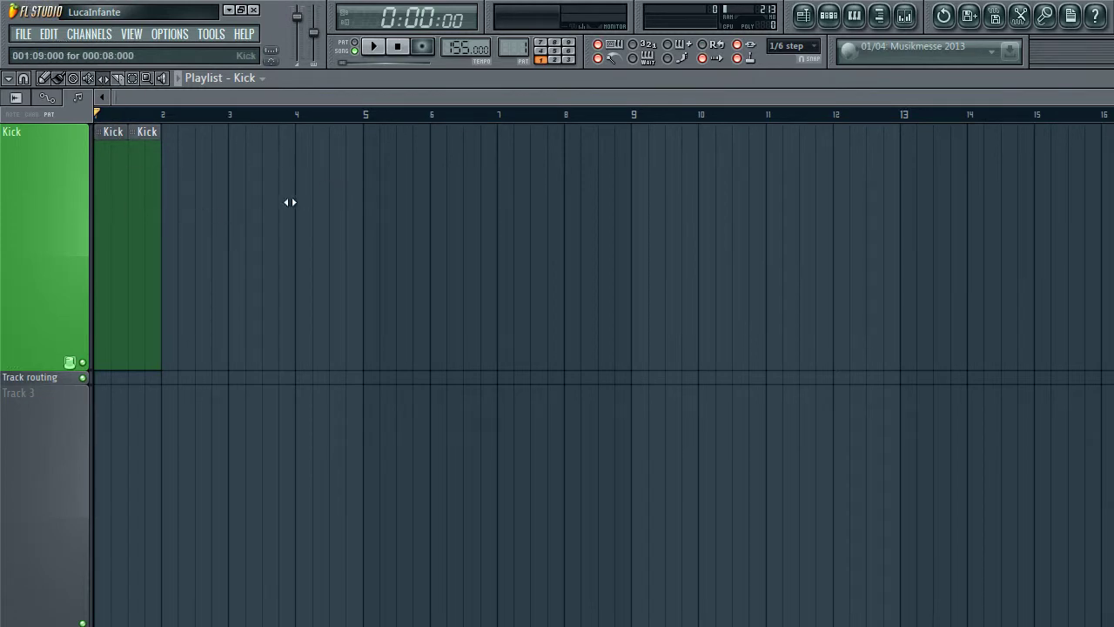
{"action": "left_click", "coordinate": [59, 78]}
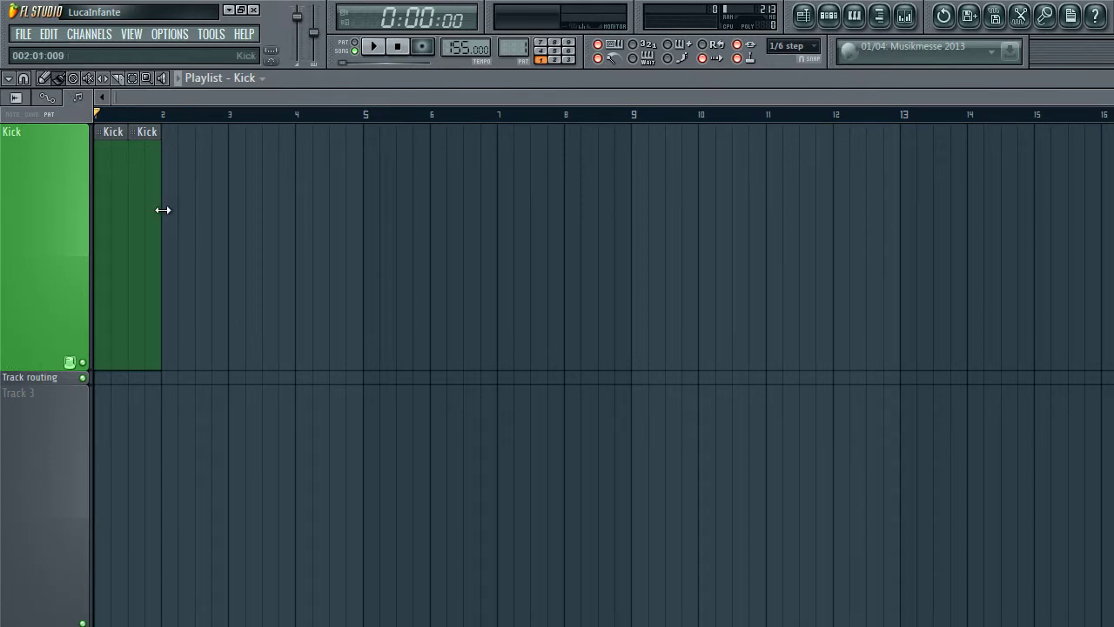
{"action": "mouse_move", "coordinate": [169, 209]}
{"action": "left_mouse_down"}
{"action": "mouse_move", "coordinate": [841, 286]}
{"action": "mouse_move", "coordinate": [1113, 231]}
{"action": "left_mouse_up"}
{"action": "mouse_move", "coordinate": [1008, 231]}
{"action": "left_mouse_down"}
{"action": "mouse_move", "coordinate": [1110, 235]}
{"action": "mouse_move", "coordinate": [1113, 247]}
{"action": "mouse_move", "coordinate": [1077, 244]}
{"action": "left_mouse_up"}
Erase the Kick clips between bars 19 and 24 with a right-click sweep
{"action": "right_click", "coordinate": [700, 305]}
{"action": "mouse_move", "coordinate": [700, 304]}
{"action": "left_mouse_down"}
{"action": "mouse_move", "coordinate": [577, 306]}
{"action": "mouse_move", "coordinate": [340, 241]}
{"action": "left_mouse_up"}
{"action": "scroll", "coordinate": [339, 244], "scroll_direction": "down", "scroll_amount": 5}
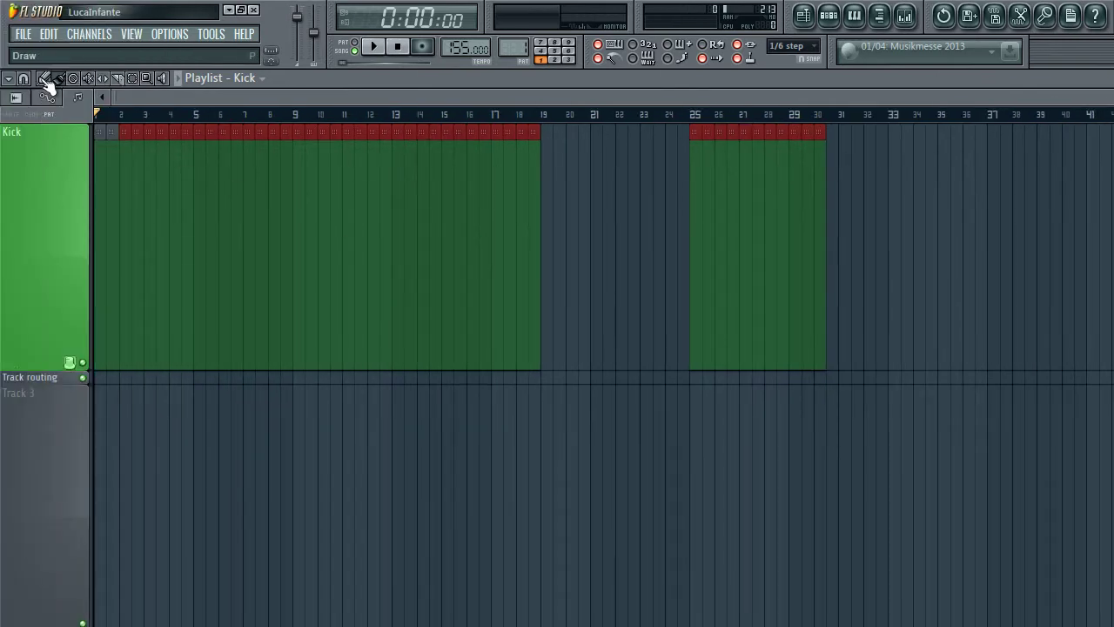
Draw five single test clips on Track 3, reaching out to around bar 32
{"action": "left_click", "coordinate": [46, 78]}
{"action": "left_click_drag", "start_coordinate": [214, 429], "coordinate": [229, 432]}
{"action": "left_click", "coordinate": [295, 449]}
{"action": "left_click", "coordinate": [396, 453]}
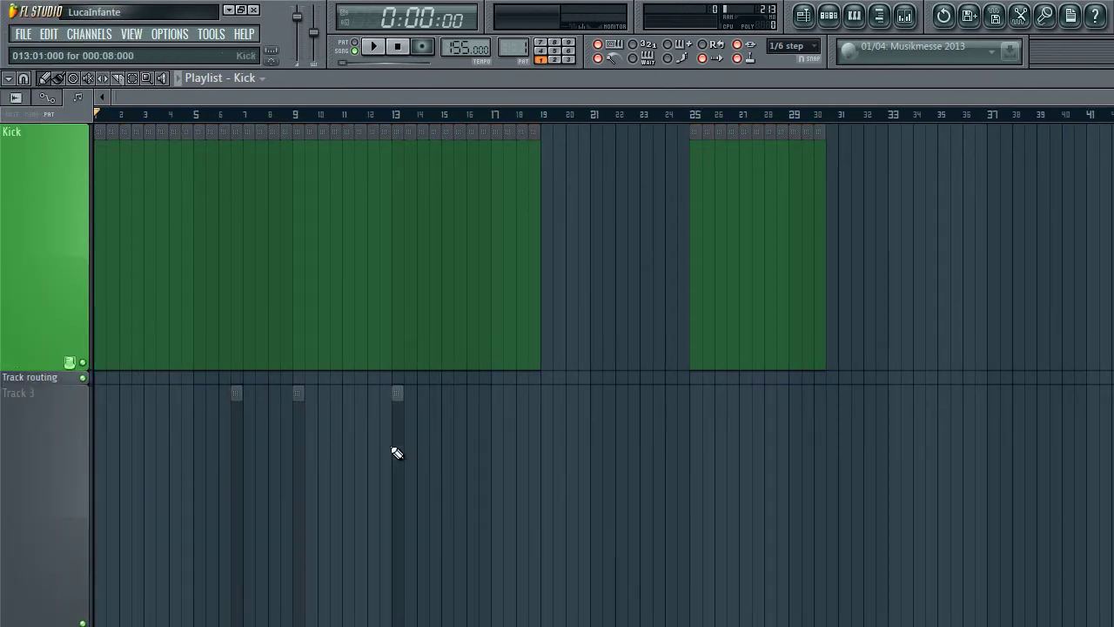
{"action": "left_click", "coordinate": [694, 482]}
{"action": "left_click", "coordinate": [881, 485]}
Delete the Track 3 test clips and the remaining Kick clips, emptying the playlist
{"action": "right_click", "coordinate": [880, 488]}
{"action": "right_click", "coordinate": [692, 528]}
{"action": "right_click", "coordinate": [398, 592]}
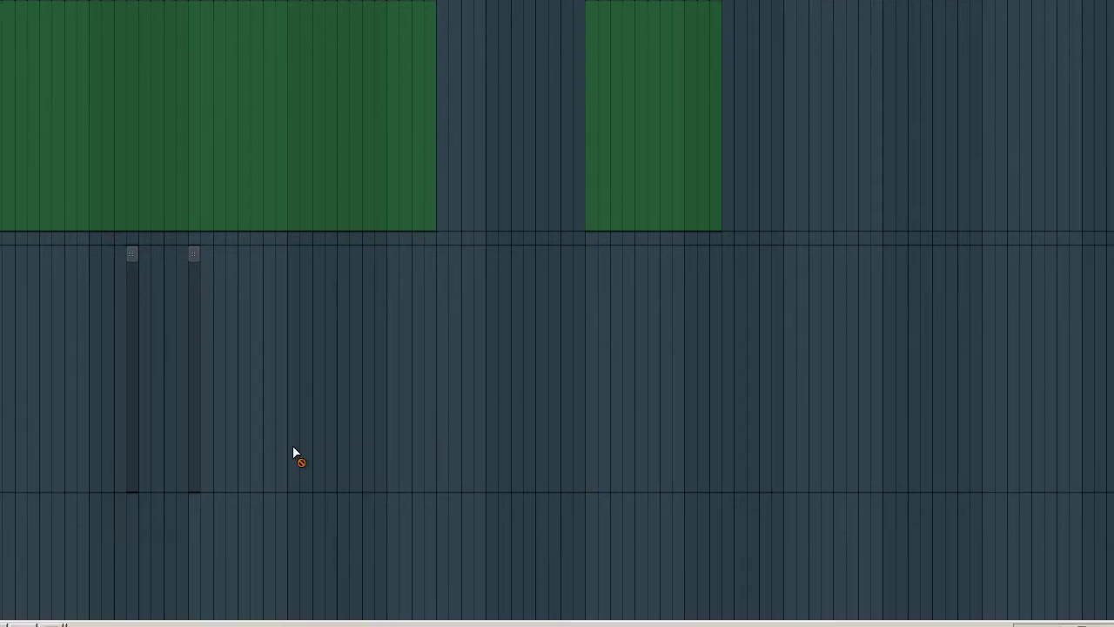
{"action": "right_click", "coordinate": [652, 78]}
{"action": "right_click", "coordinate": [365, 78]}
{"action": "right_click", "coordinate": [131, 78]}
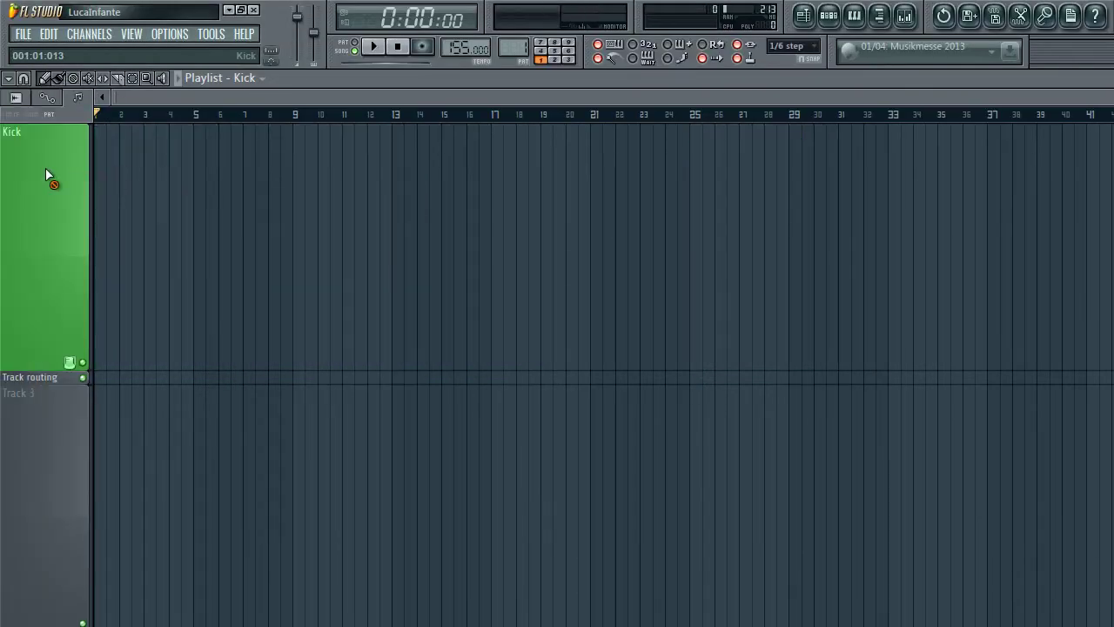
Check the snap-to-grid options, then bring up the playlist options menu
{"action": "left_click", "coordinate": [6, 79]}
{"action": "left_click", "coordinate": [6, 80]}
{"action": "left_click", "coordinate": [8, 80]}
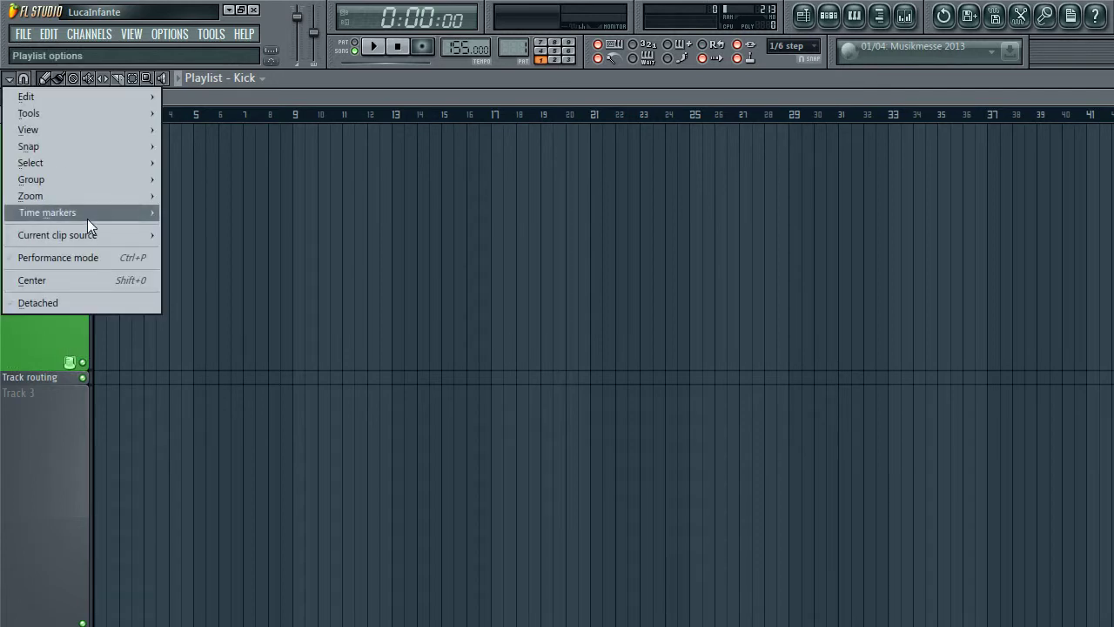
Add a new time marker at bar 1 and name it 'hello'
{"action": "mouse_move", "coordinate": [87, 219]}
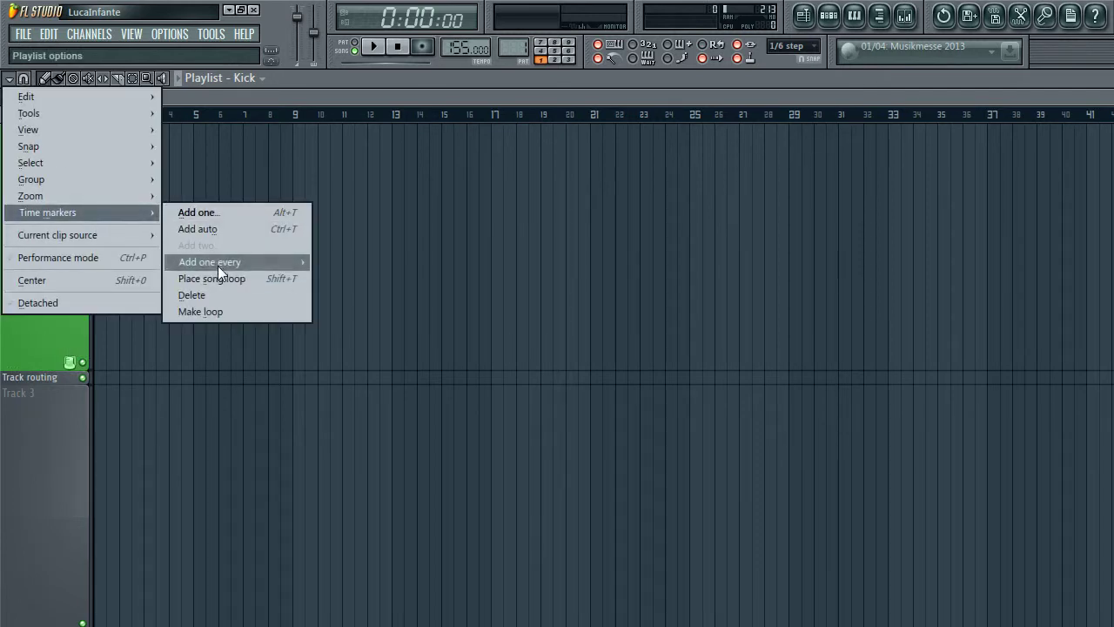
{"action": "left_click", "coordinate": [215, 214]}
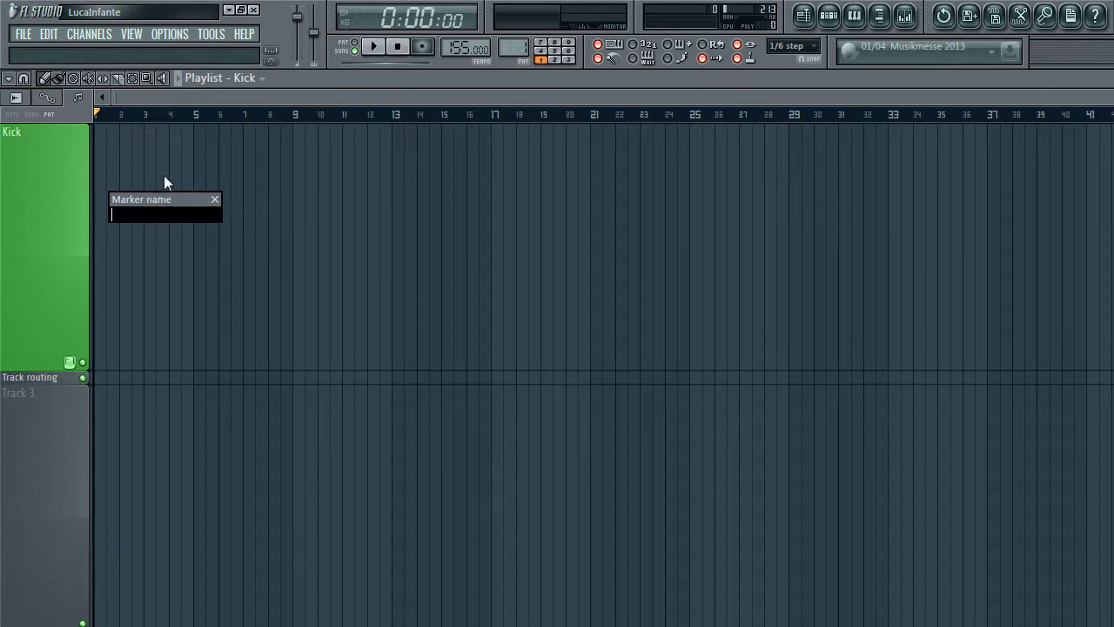
{"action": "type", "text": "hello"}
{"action": "key", "text": "Return"}
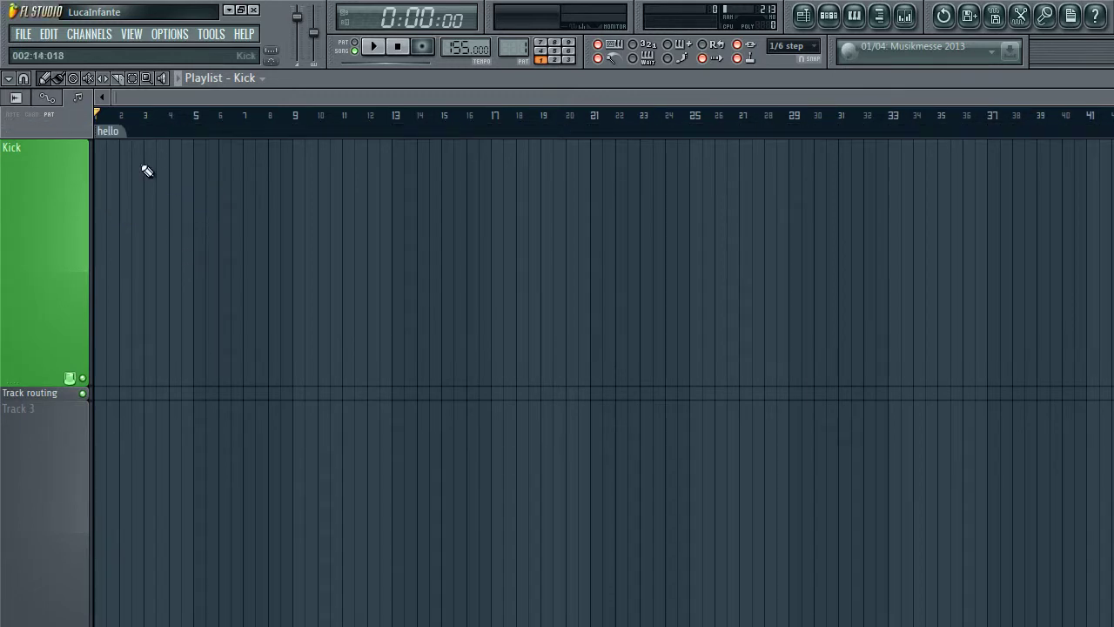
Drag the 'hello' marker from bar 1 to around bar 28 on the ruler
{"action": "left_click_drag", "start_coordinate": [104, 131], "coordinate": [689, 170]}
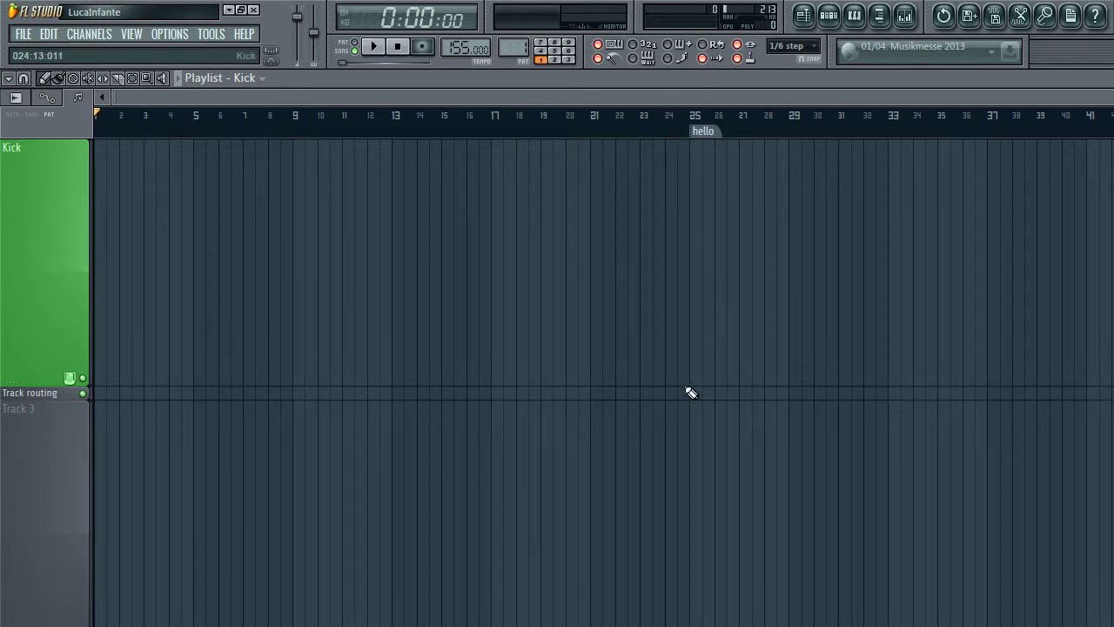
{"action": "mouse_move", "coordinate": [693, 130]}
{"action": "left_mouse_down"}
{"action": "mouse_move", "coordinate": [356, 123]}
{"action": "mouse_move", "coordinate": [388, 116]}
{"action": "mouse_move", "coordinate": [146, 131]}
{"action": "mouse_move", "coordinate": [761, 130]}
{"action": "left_mouse_up"}
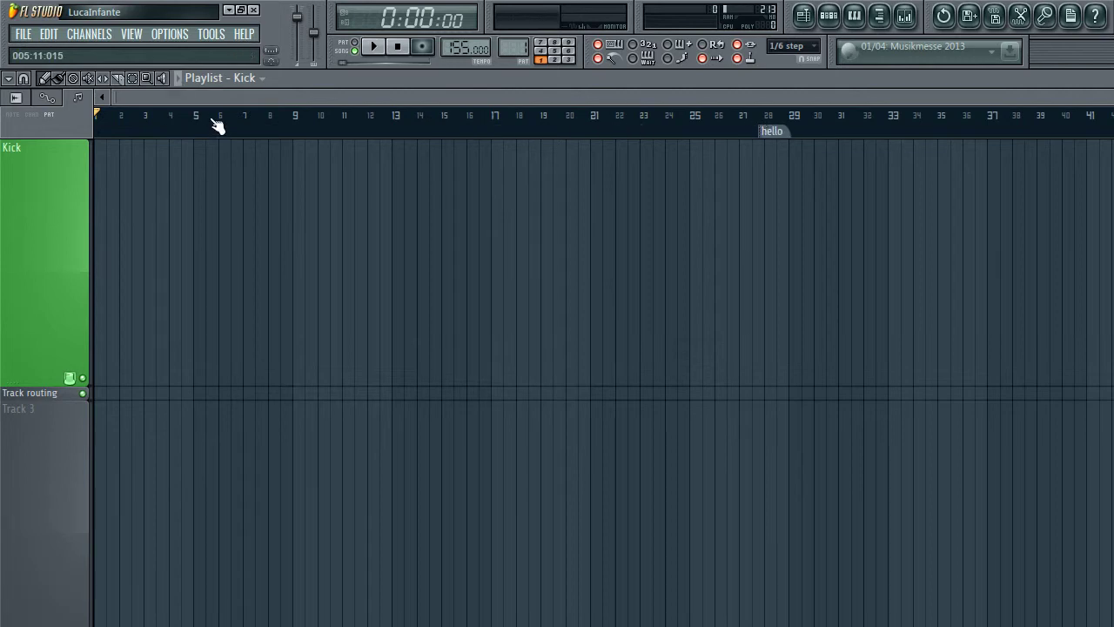
Place a song loop from the ruler's menu and move it to around bar 37
{"action": "right_click", "coordinate": [128, 128]}
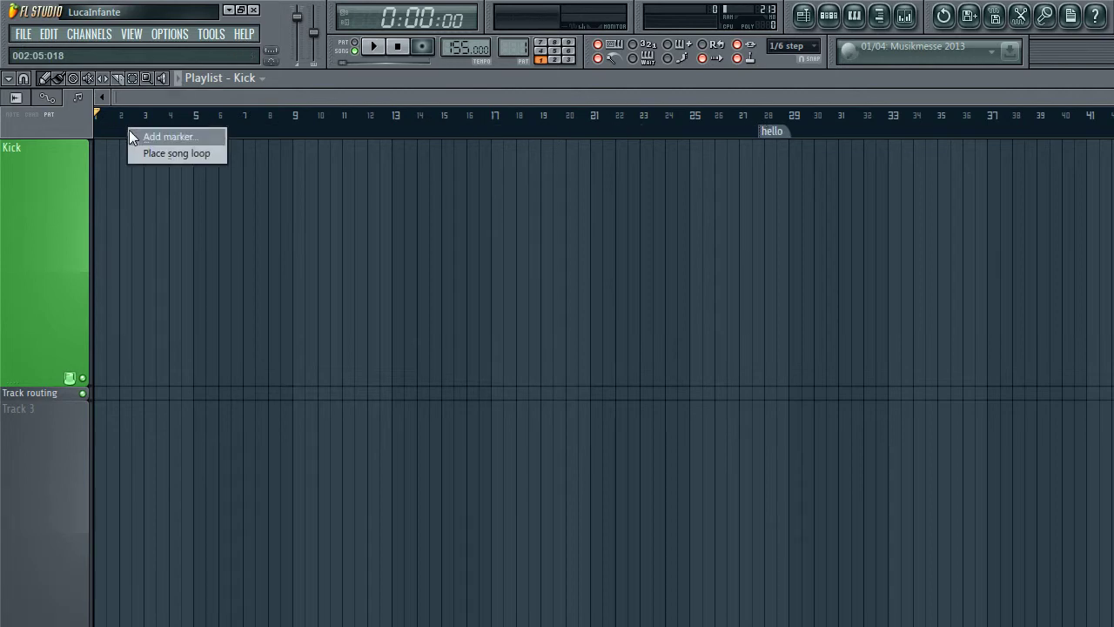
{"action": "left_click", "coordinate": [186, 155]}
{"action": "mouse_move", "coordinate": [126, 130]}
{"action": "left_mouse_down"}
{"action": "mouse_move", "coordinate": [542, 139]}
{"action": "mouse_move", "coordinate": [1055, 216]}
{"action": "mouse_move", "coordinate": [990, 195]}
{"action": "left_mouse_up"}
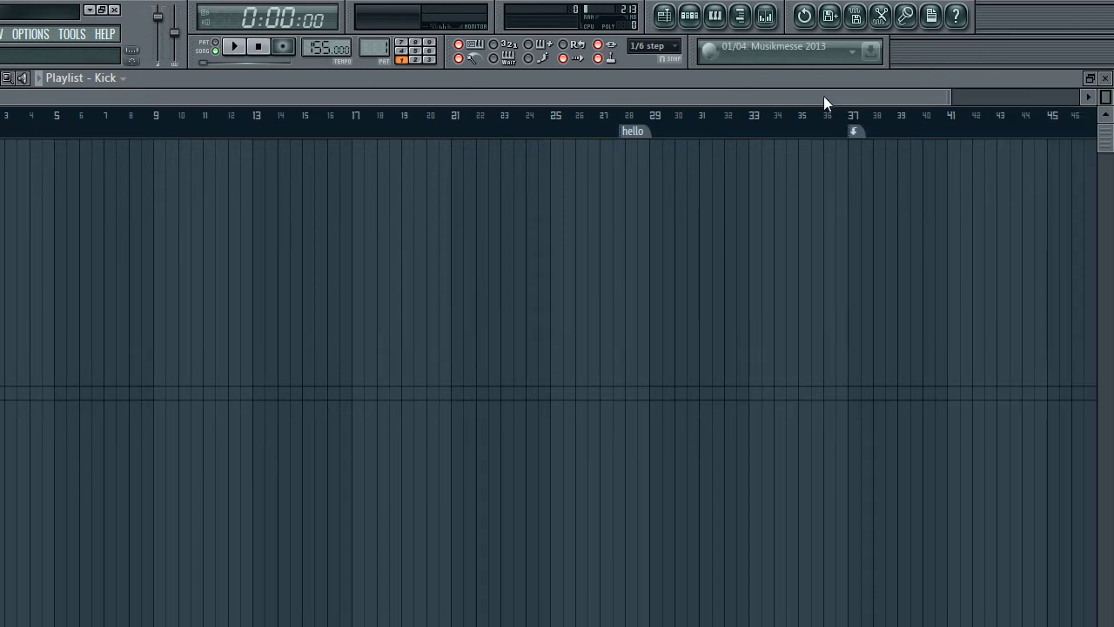
{"action": "left_click_drag", "start_coordinate": [812, 96], "coordinate": [911, 101]}
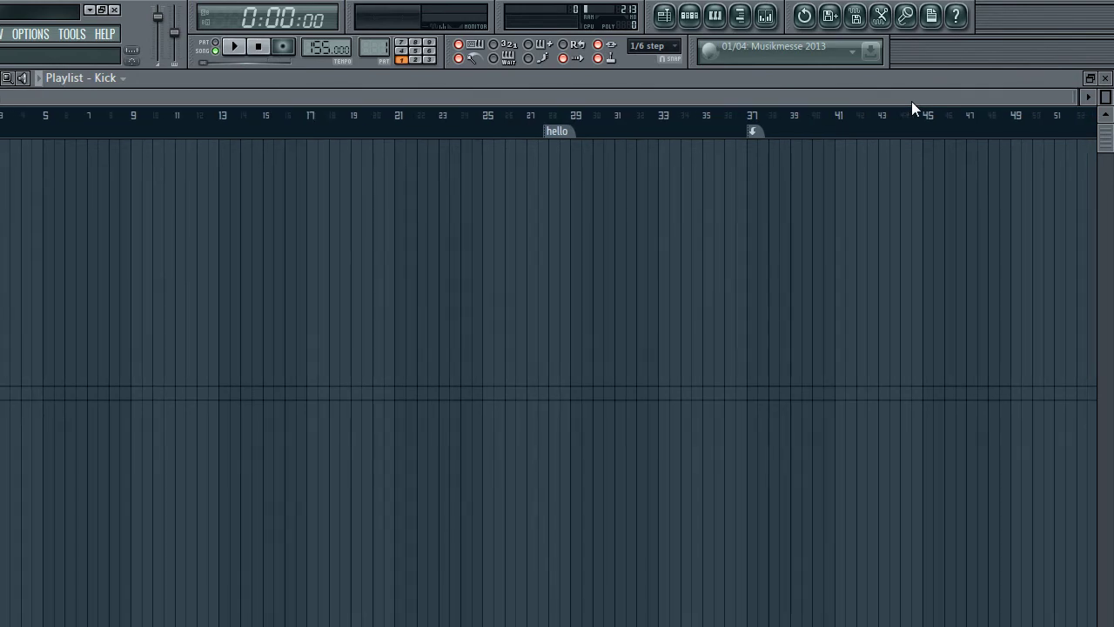